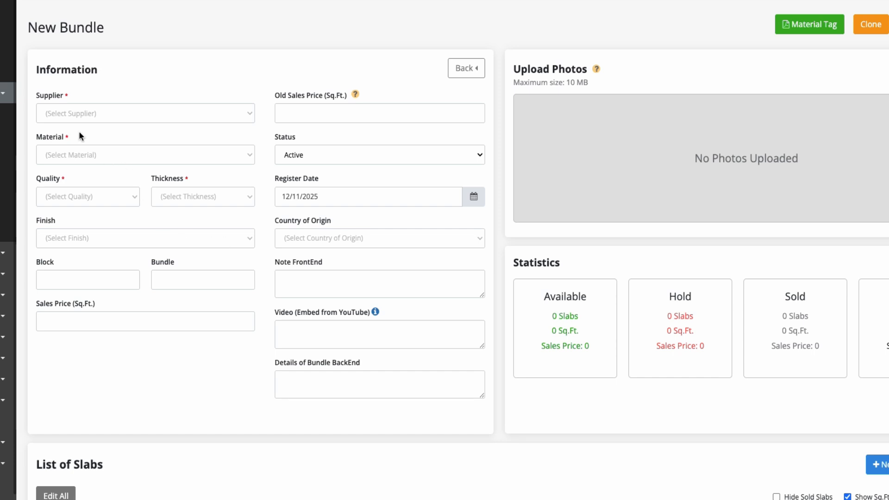
- Select Levantina as the new bundle's supplier
click(78, 114)
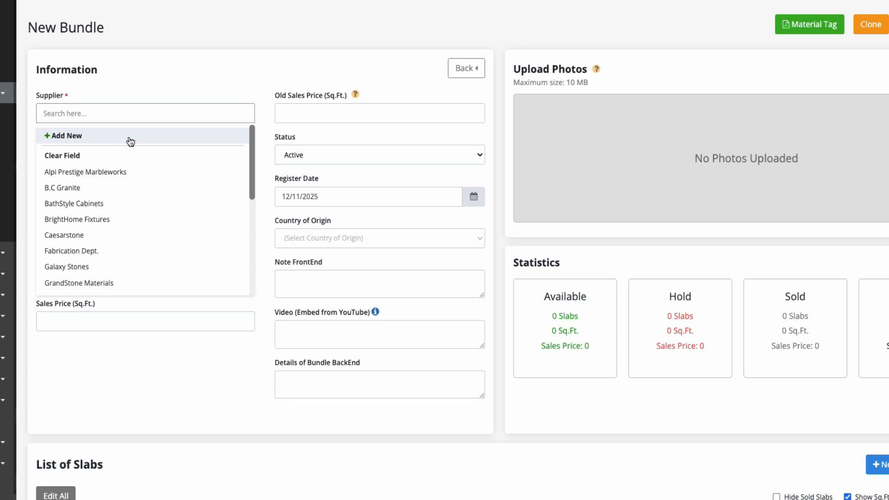
scroll(109, 206, down, 3)
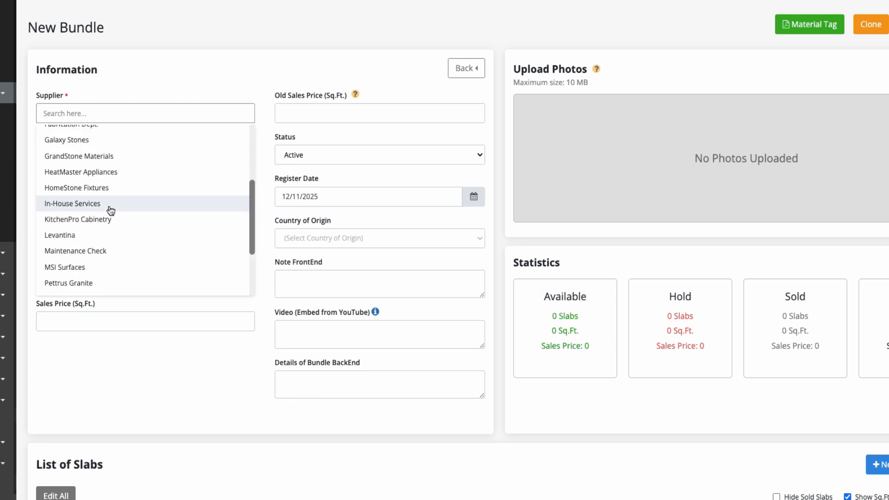
click(72, 230)
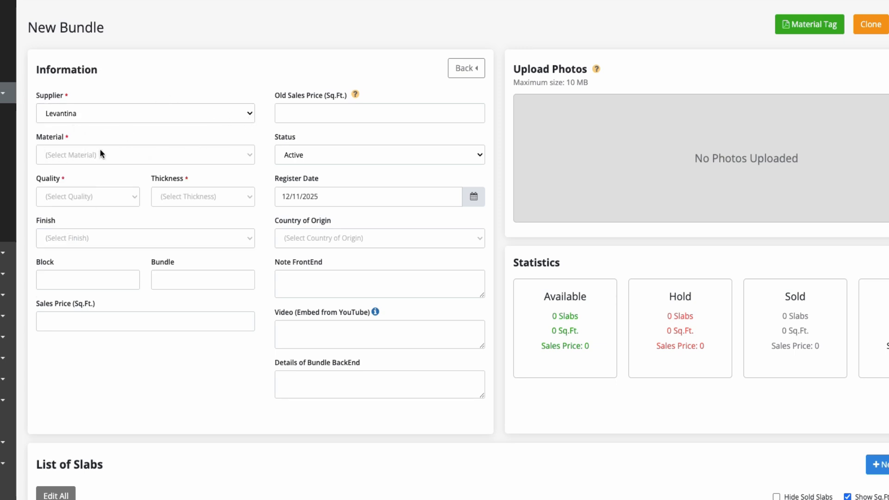
- Add a new material Calacatta Gold: Marble, Premium, White / Gold, base price 180.00 per sq.ft
click(81, 153)
click(70, 182)
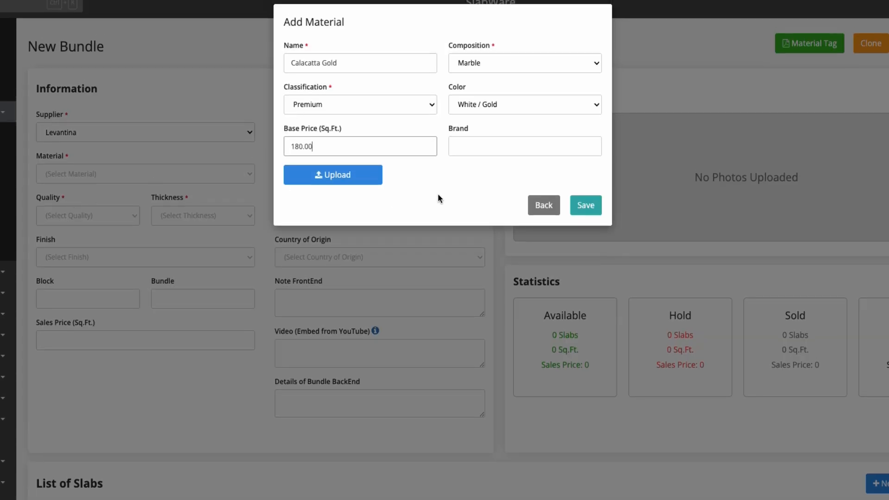
click(600, 210)
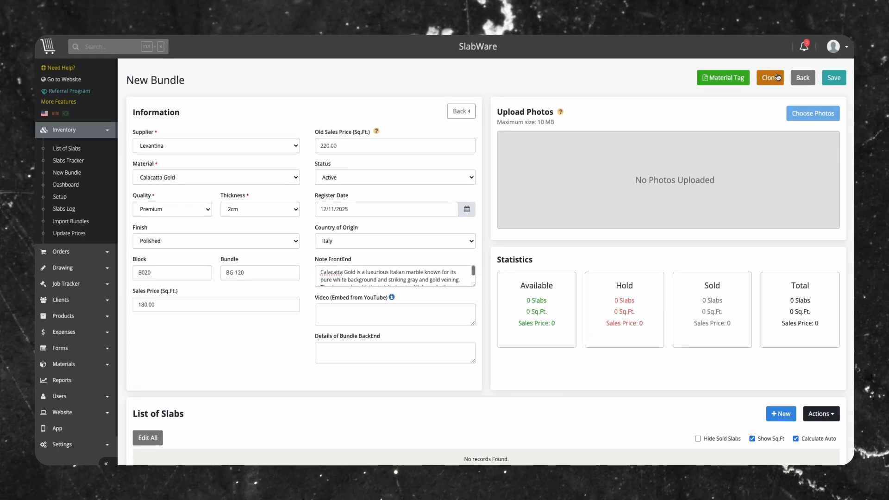
- Save the new Calacatta Gold bundle B020 / BG-120 and upload its photos
click(834, 79)
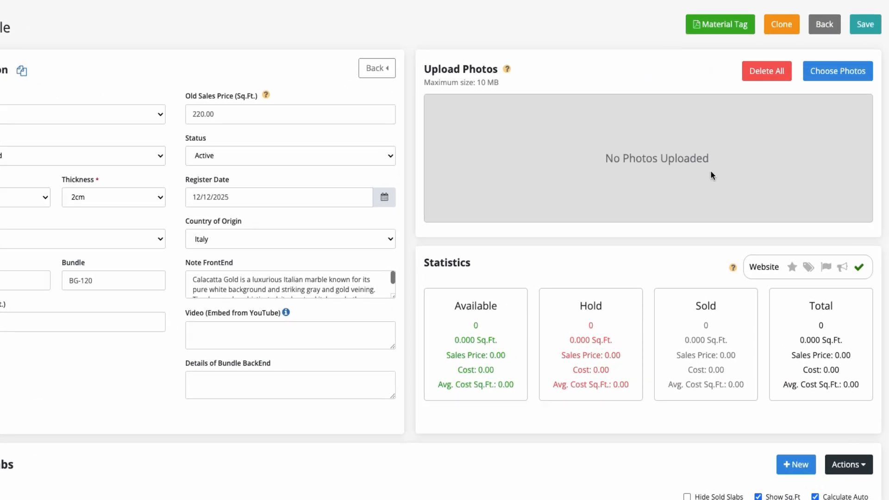
click(830, 70)
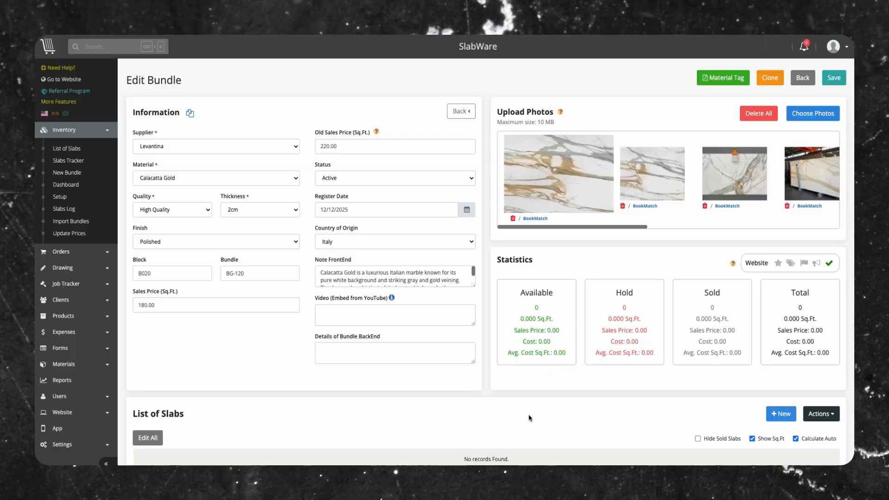
- Add 25 slabs prefixed CG, 118.11 x 78.74 in, at WH-C, purchase cost 130.00, using one picture for all slabs
scroll(609, 373, down, 2)
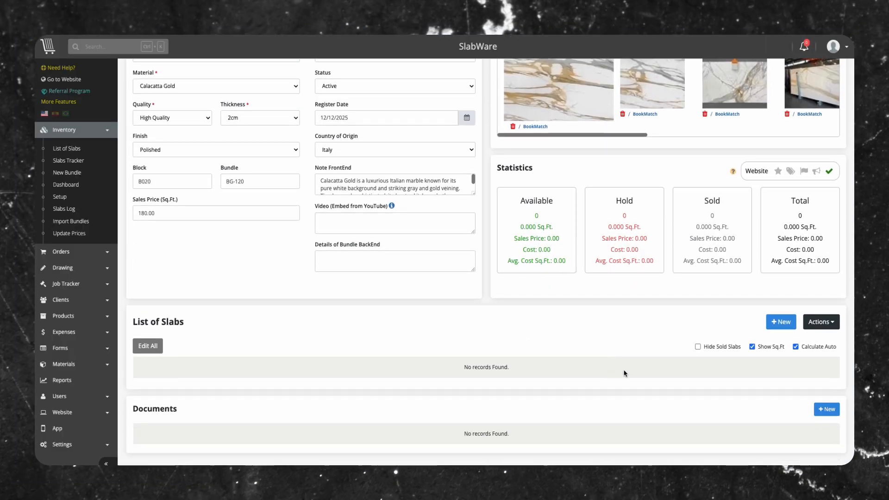
click(781, 322)
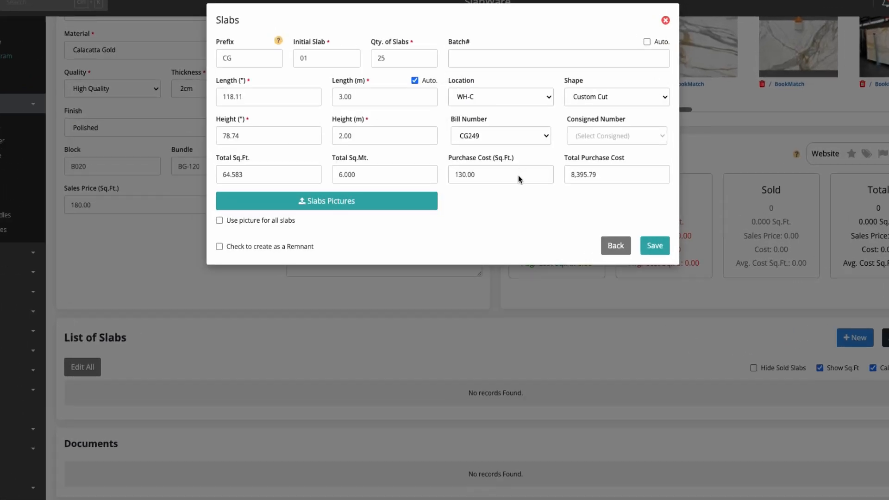
click(323, 201)
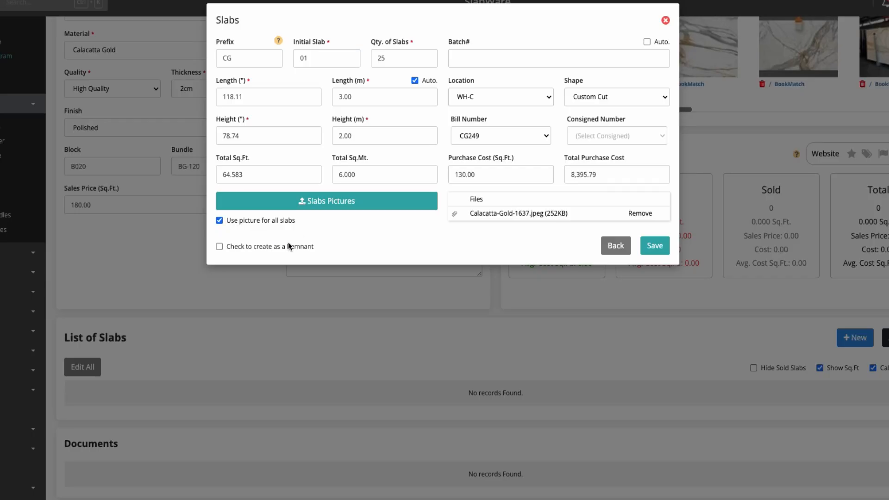
click(219, 246)
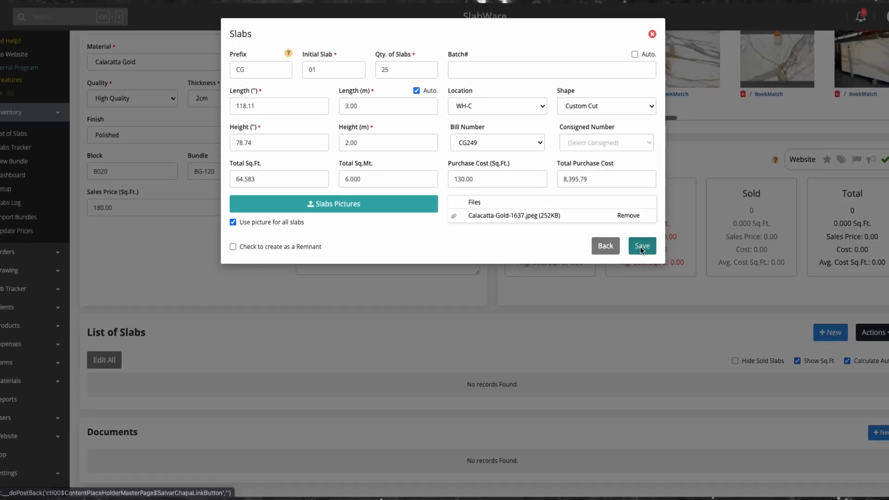
click(641, 246)
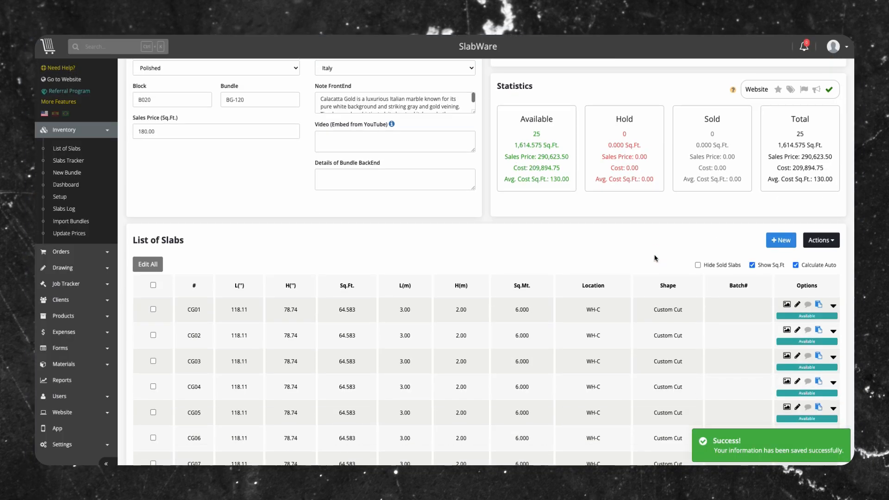
- View the picture of slab CG01 in the list of slabs
scroll(655, 258, down, 3)
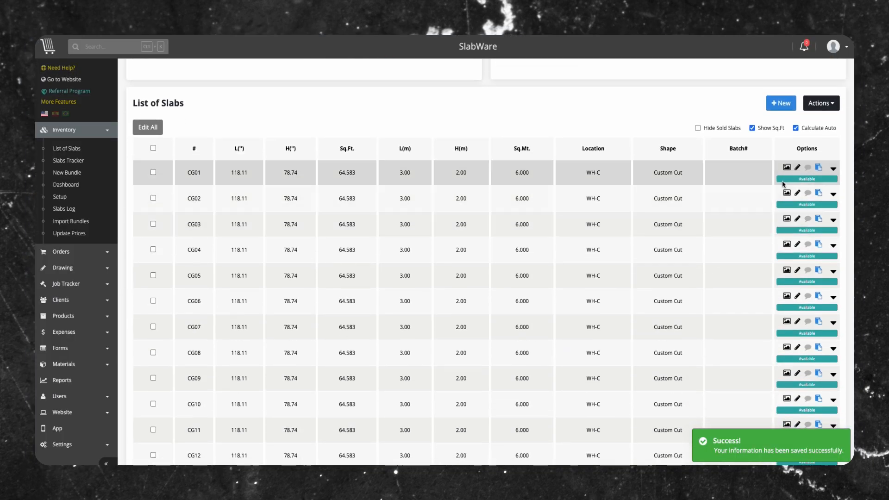
click(786, 172)
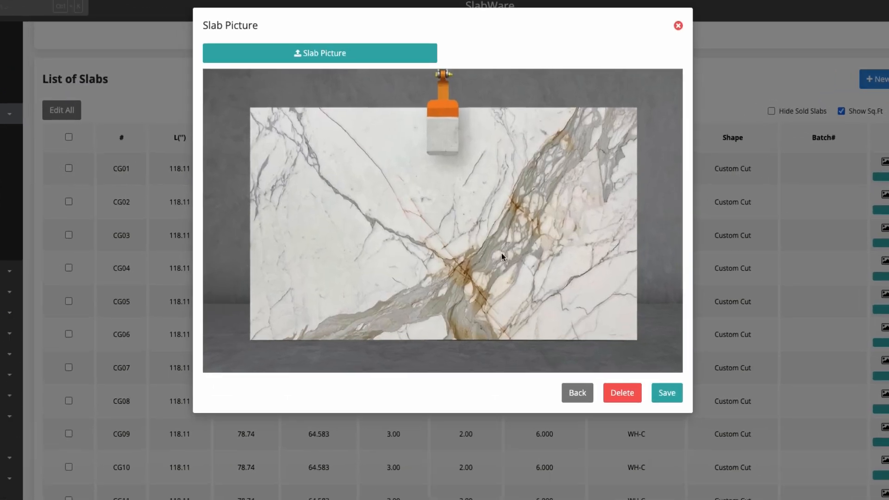
click(678, 26)
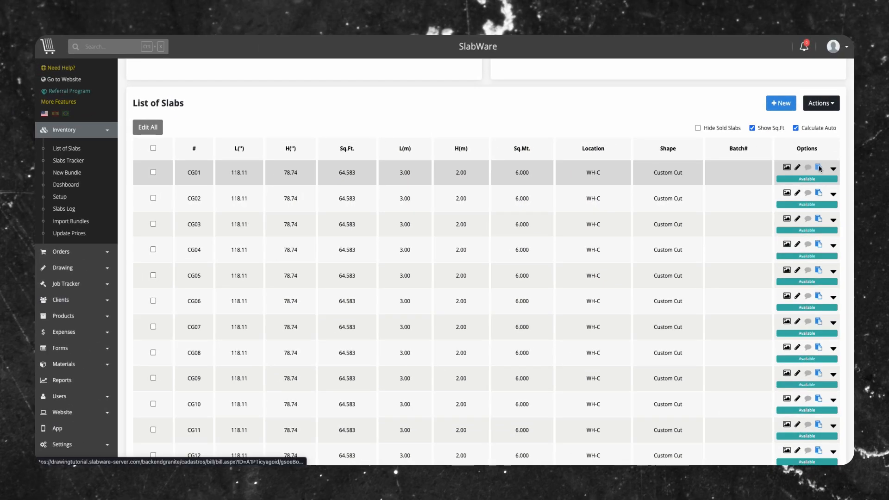
- Open the purchase bill CG249 generated for the bundle's slabs and return to the slab list
click(819, 168)
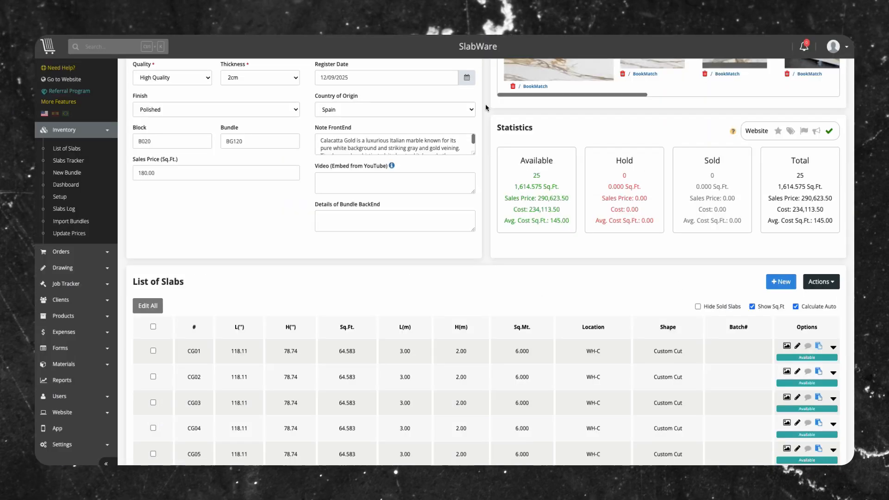
scroll(665, 272, up, 3)
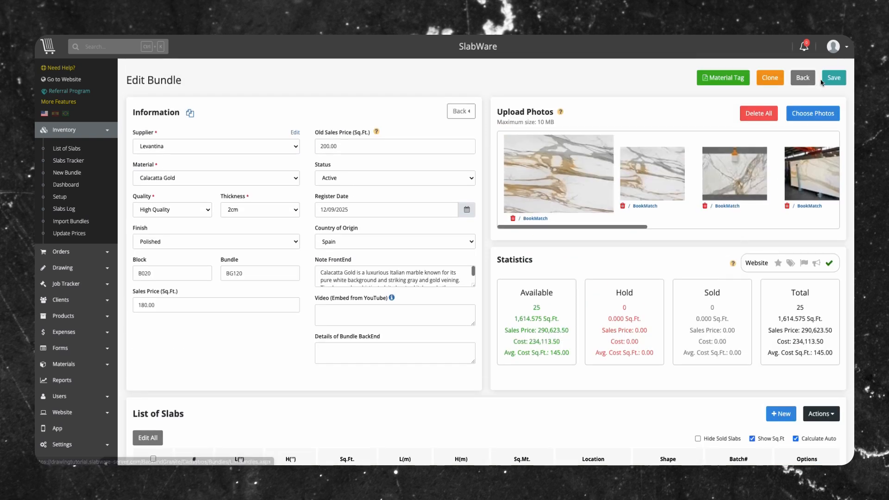
click(822, 79)
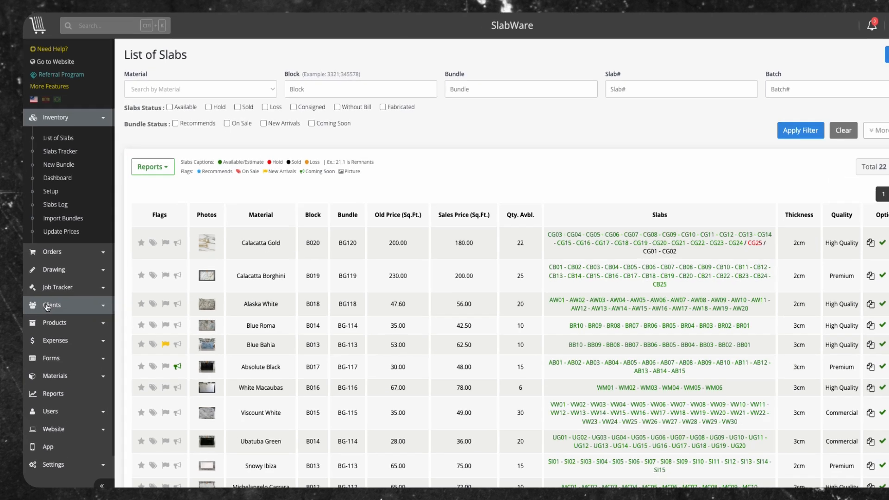
- Open the customer list and save the customer's record with contact, address and customer-area login details
click(58, 300)
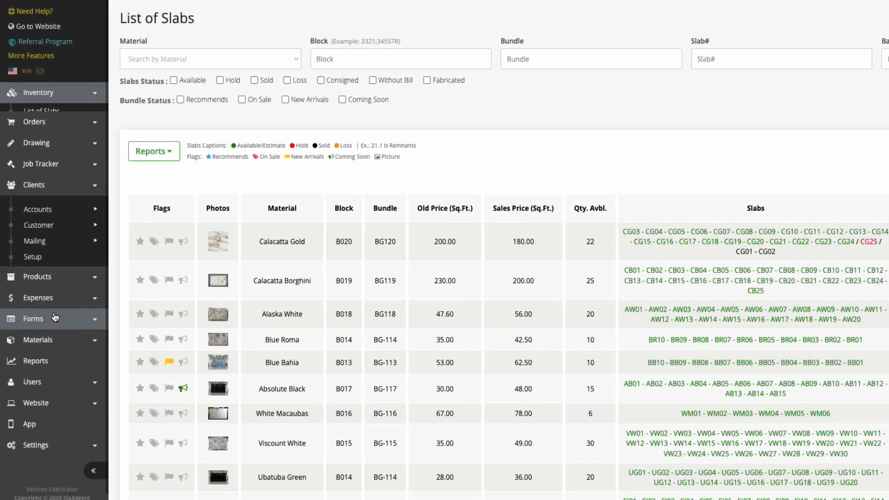
mouse_move(64, 220)
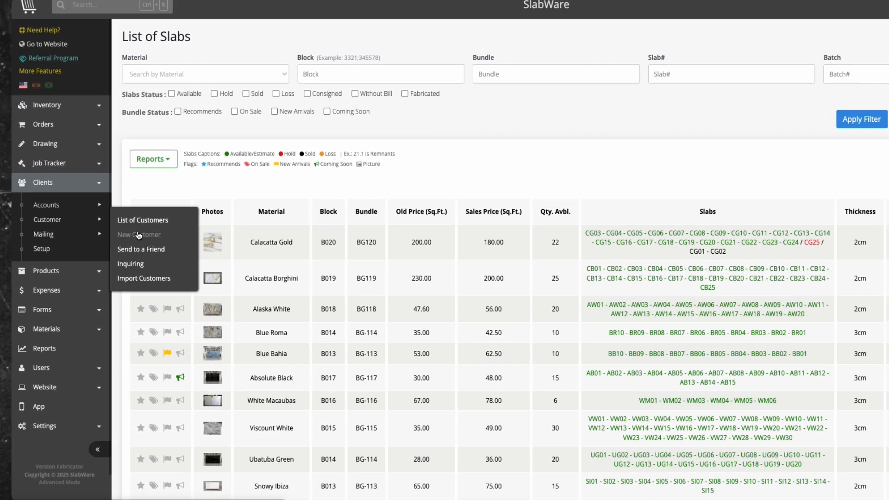
click(124, 219)
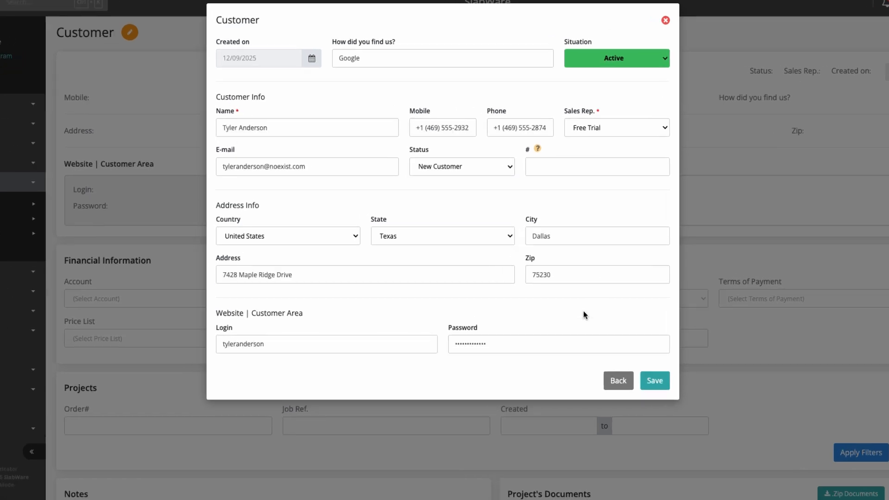
click(663, 384)
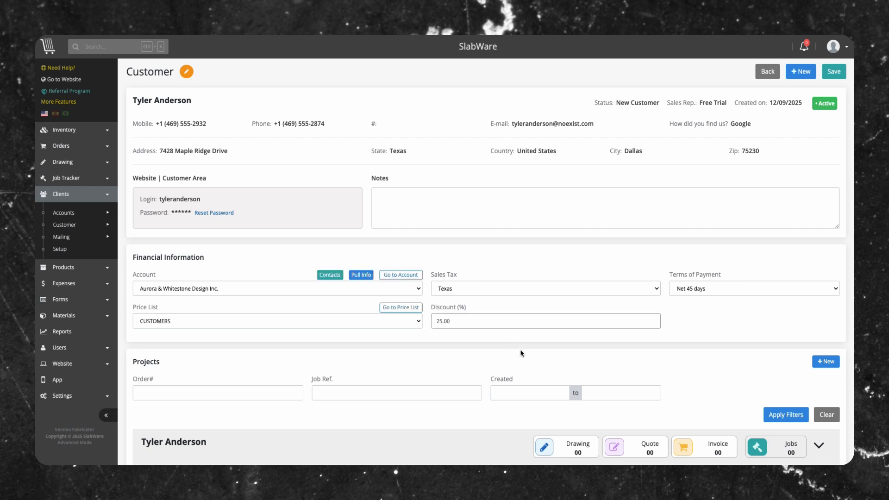
- Start a new drawing from the customer's projects section
scroll(782, 303, down, 5)
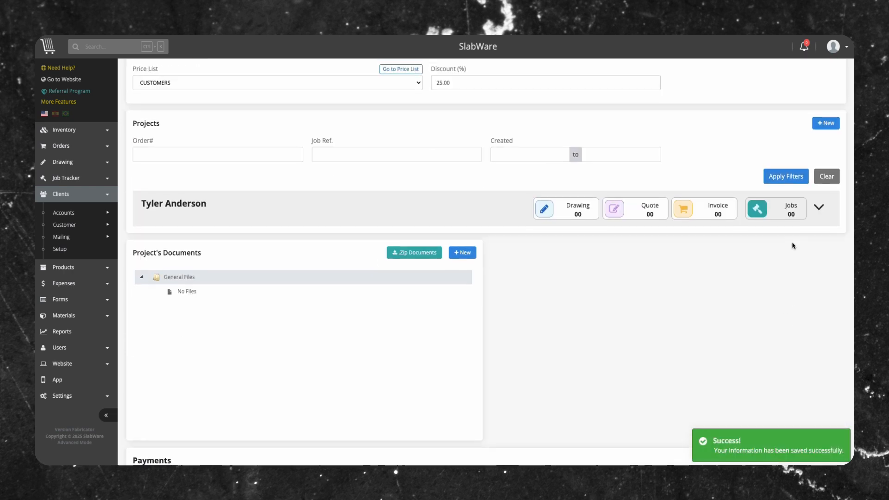
scroll(790, 245, up, 1)
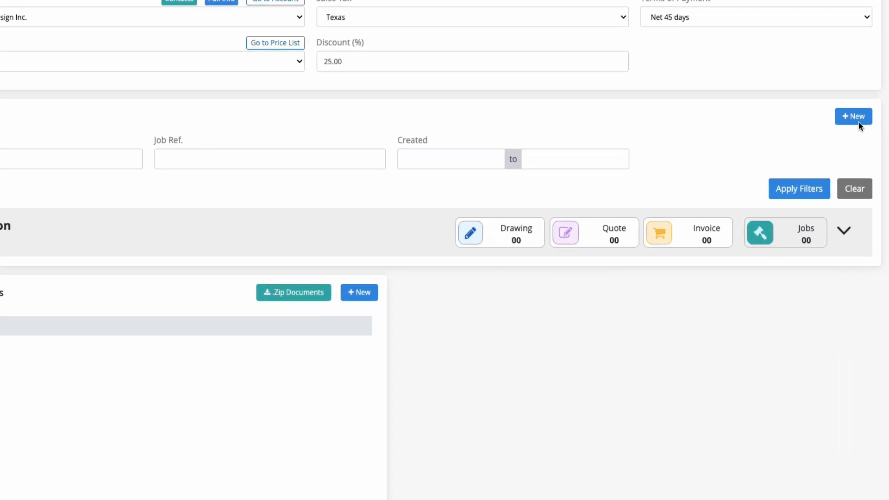
click(826, 152)
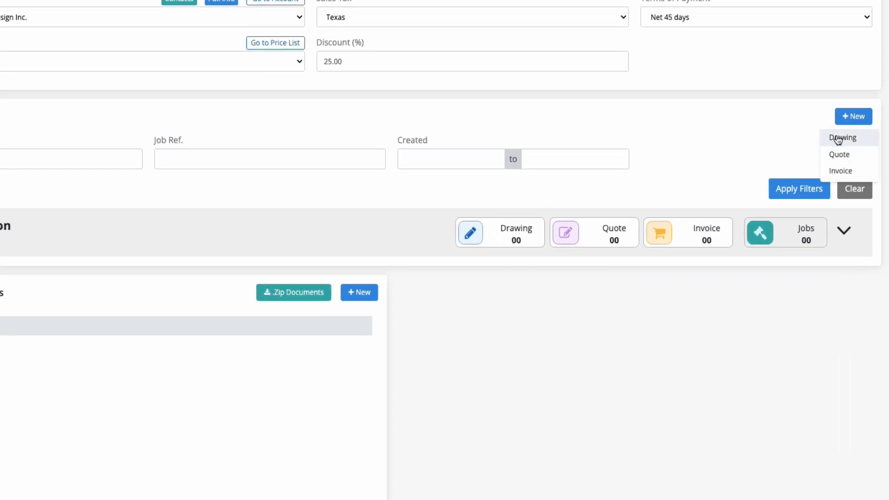
click(856, 140)
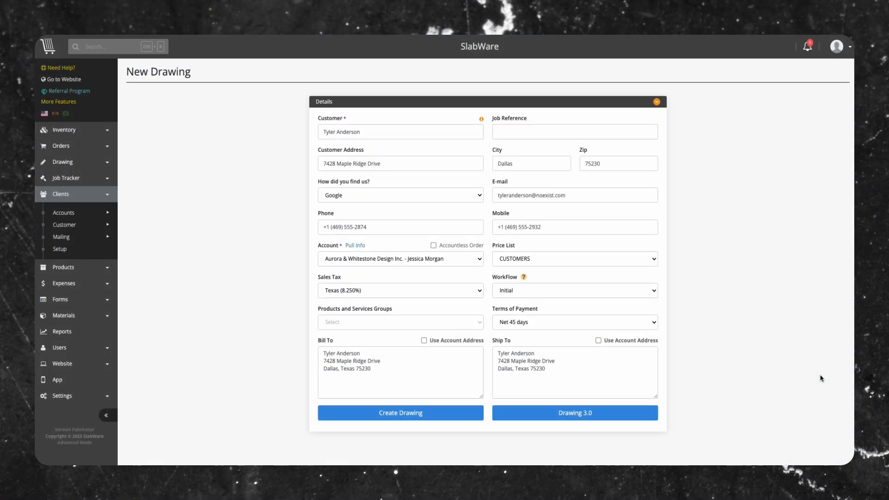
click(570, 414)
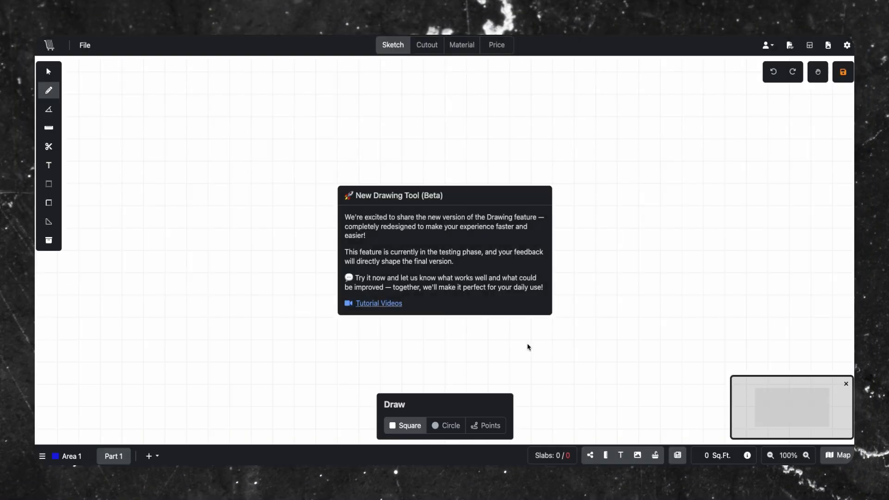
- Sketch a U-shaped countertop about 163 5/8" wide with arced outer and inner edges
drag(244, 294, 595, 325)
click(48, 218)
click(267, 102)
click(298, 125)
key(Return)
- Shorten both legs of the U-shaped countertop to about 70 inches
click(49, 72)
drag(278, 324, 279, 257)
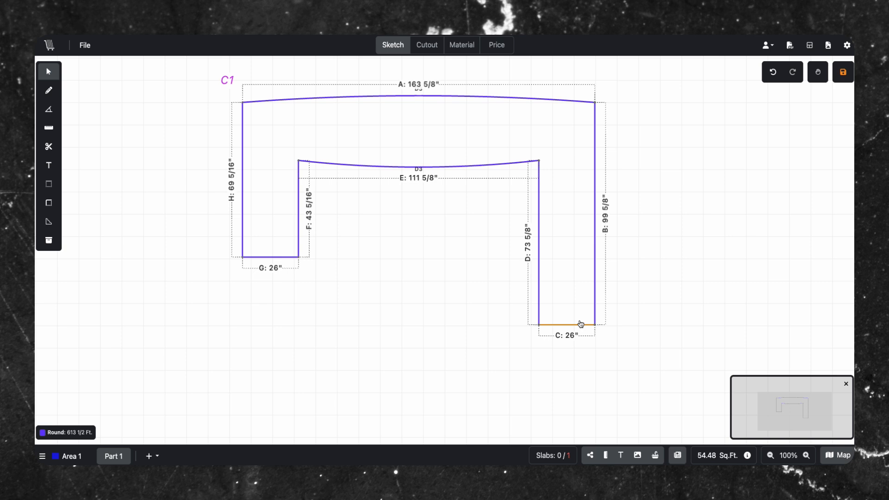
drag(581, 325, 579, 259)
- Sketch a rectangular island piece about 100" by 36 5/8" below the U-shaped countertop
click(48, 90)
drag(302, 279, 508, 319)
drag(412, 278, 421, 308)
drag(431, 347, 433, 364)
drag(525, 321, 530, 320)
drag(319, 312, 313, 312)
- Add an arc bump out to the island's top edge with gaps of 4 and arc height 3
click(49, 183)
click(422, 281)
click(465, 256)
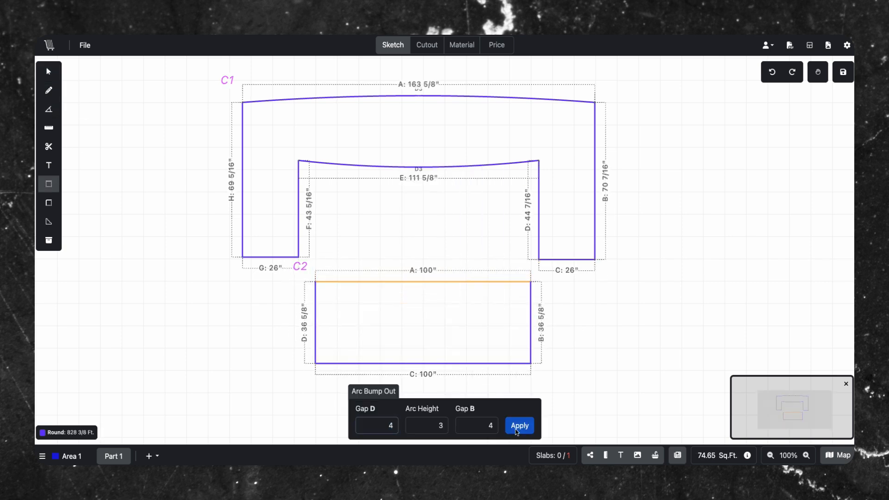
click(520, 425)
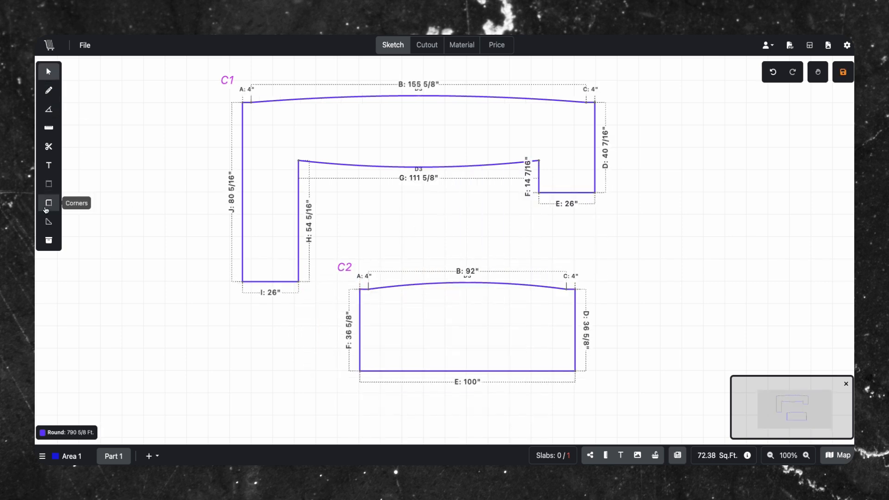
- Add waterfall ends to both island sides and a 6" backsplash along the U-shaped countertop's left edge
click(49, 222)
click(416, 390)
click(383, 411)
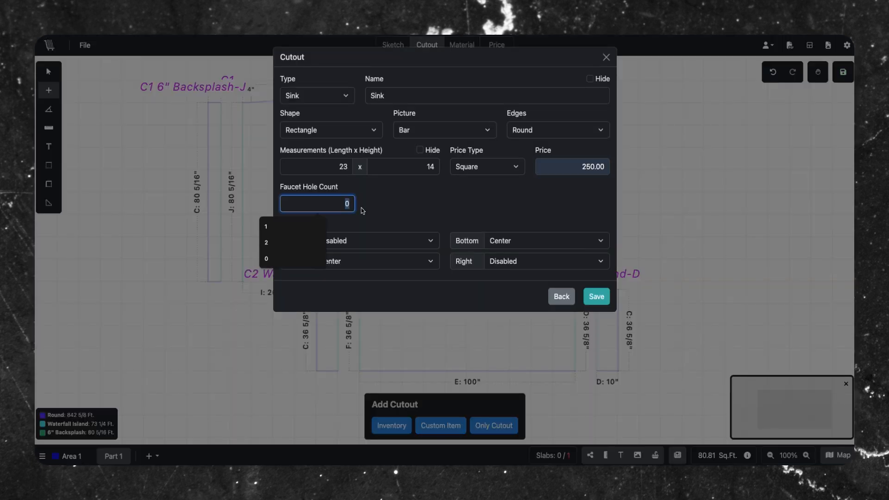
click(597, 297)
click(455, 334)
- Place a 23 x 14 sink cutout in the middle of the island
click(49, 72)
click(48, 91)
mouse_move(438, 324)
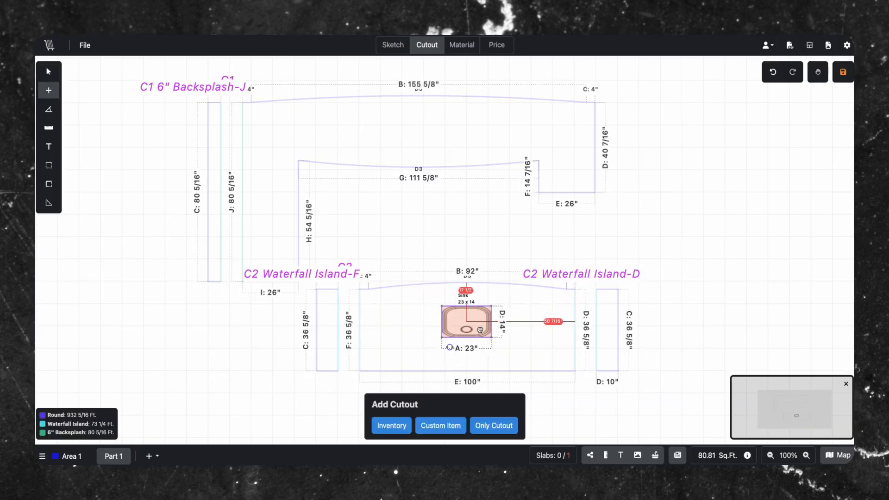
- Add Calacatta Gold slabs from bundle BG120 to the drawing's material layout
click(462, 44)
click(843, 68)
click(805, 89)
click(287, 219)
click(670, 270)
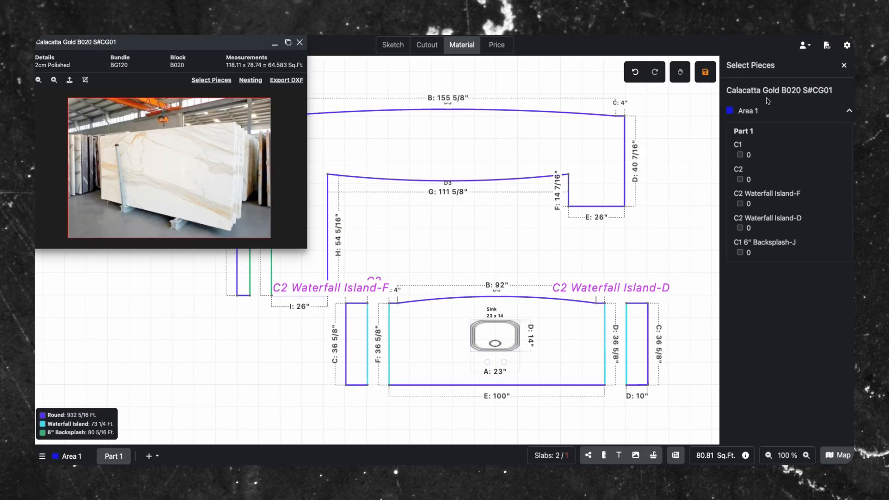
- Add seams dividing the U-shaped countertop into pieces
click(49, 128)
click(464, 111)
click(570, 113)
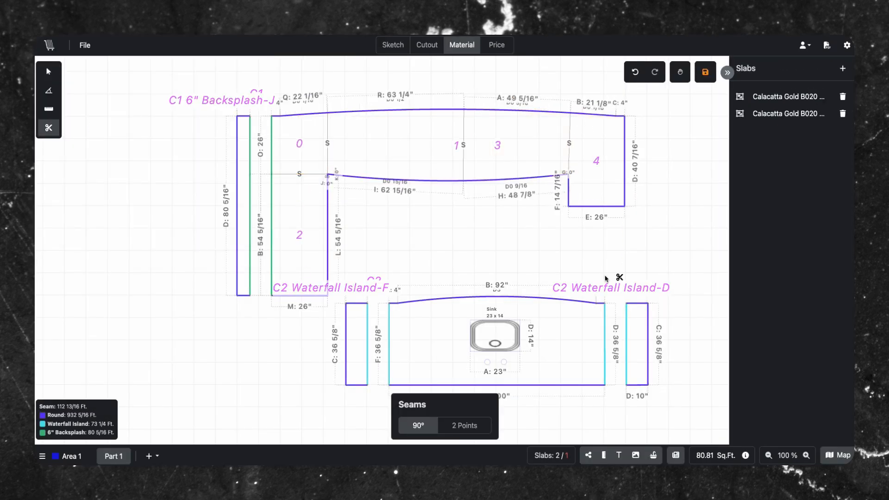
- Add seams splitting the island through the sink and dividing the backsplash in two
click(497, 297)
click(390, 342)
click(497, 344)
click(250, 216)
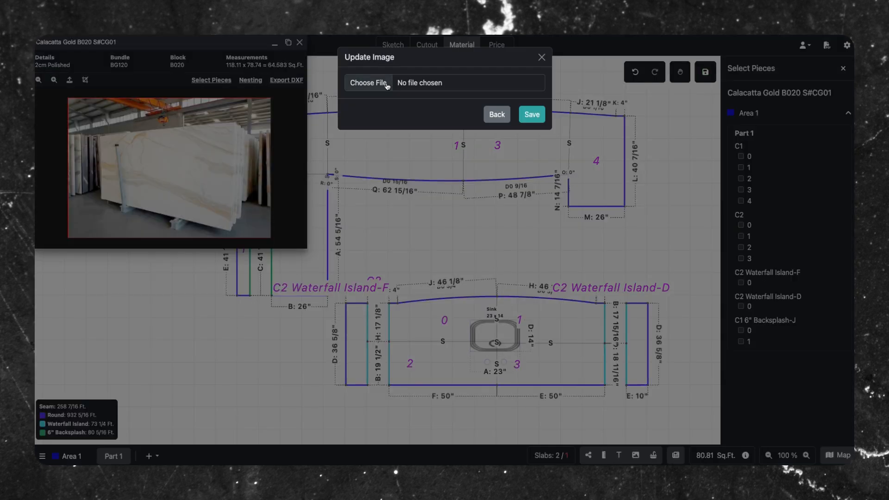
- Place the U-shaped countertop's pieces on slab CG01 and arrange them over the slab image
click(371, 83)
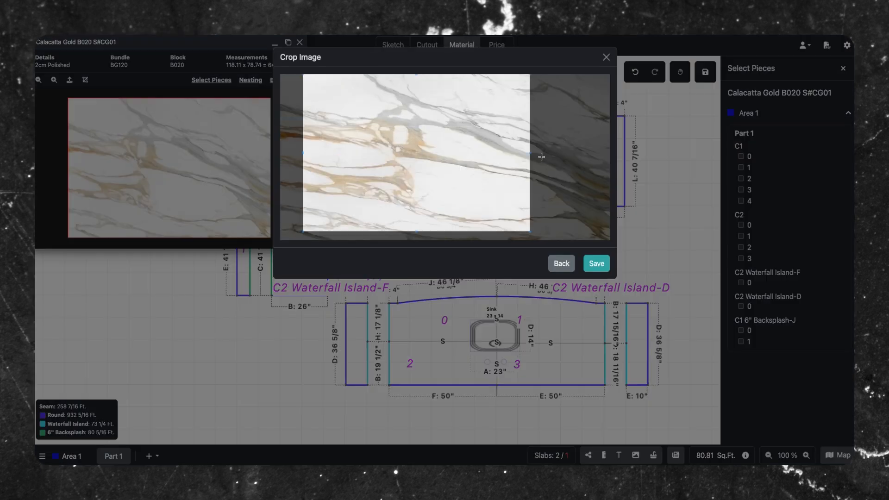
click(741, 156)
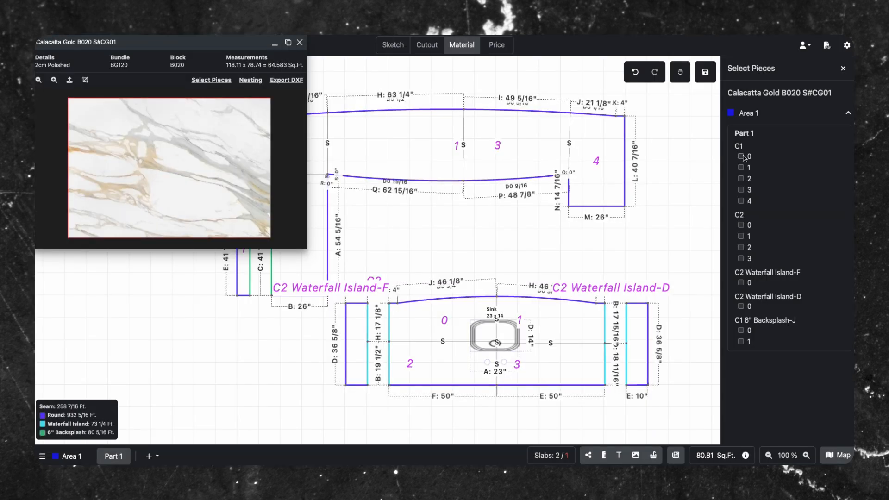
click(741, 168)
click(193, 202)
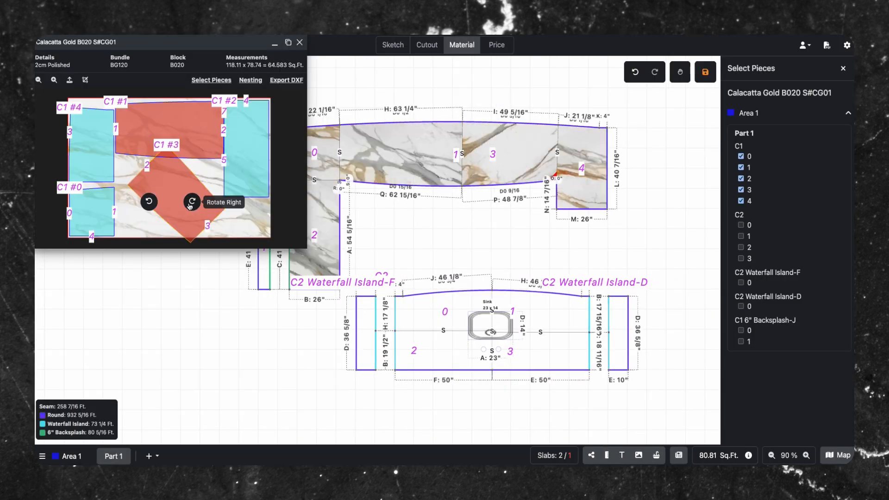
mouse_move(179, 203)
mouse_down()
mouse_move(167, 210)
mouse_move(172, 200)
mouse_up()
click(848, 113)
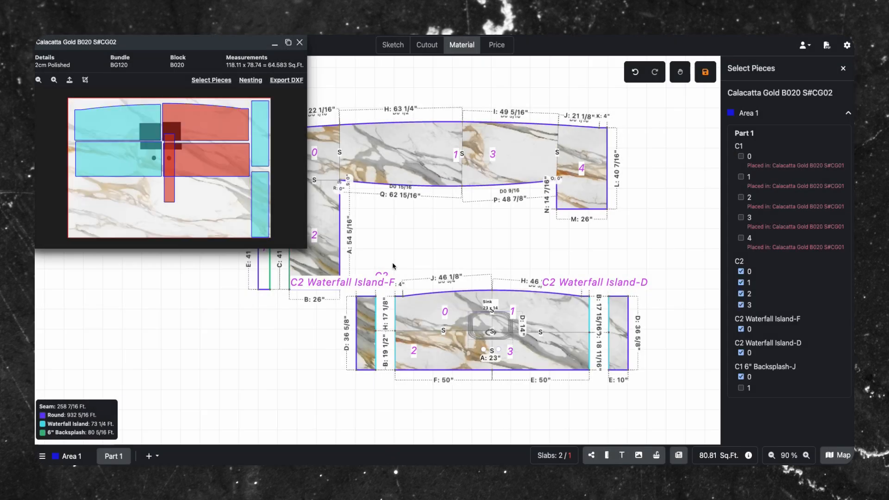
- Place the island pieces on slab CG02, then close the slab layout window and the slab list
click(178, 207)
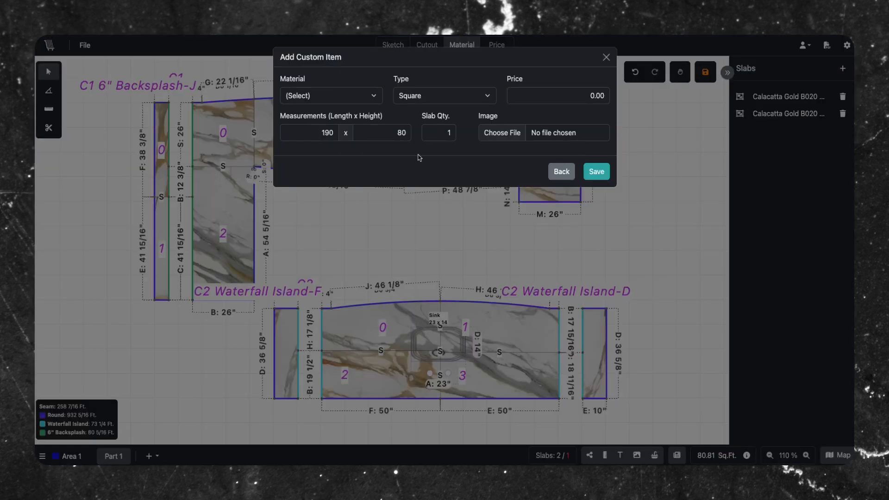
click(294, 93)
click(294, 93)
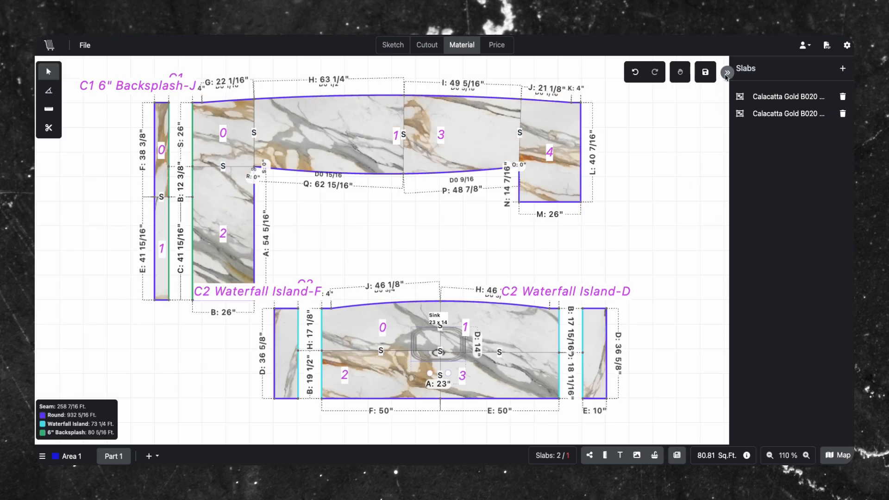
click(727, 73)
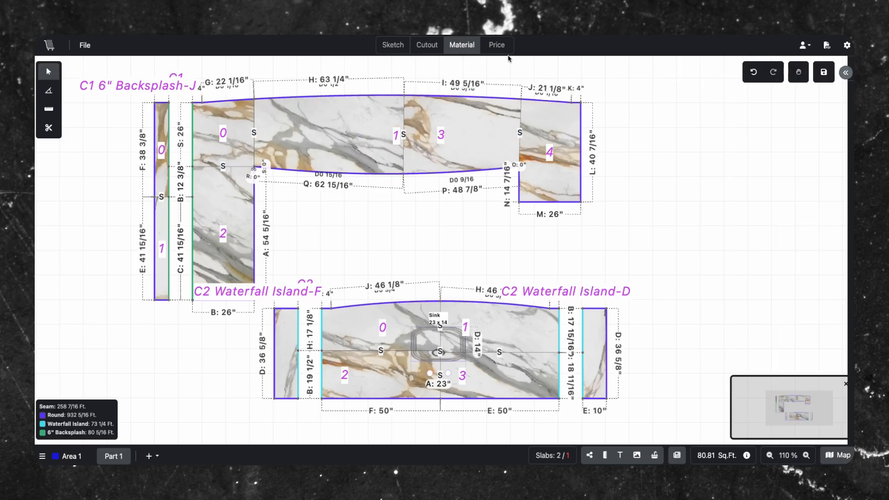
- Make the Calacatta Gold B020 S#CG03 line taxable in pricing and create a quote, confirming despite unsaved changes
click(492, 48)
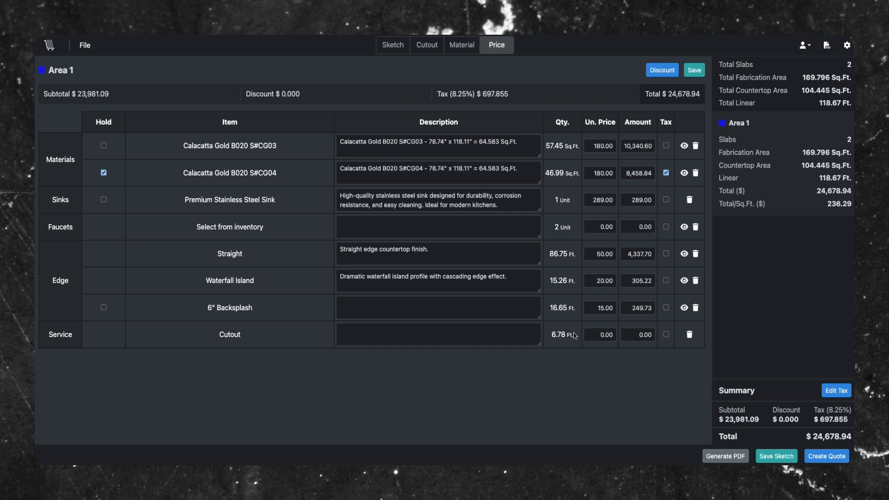
click(667, 146)
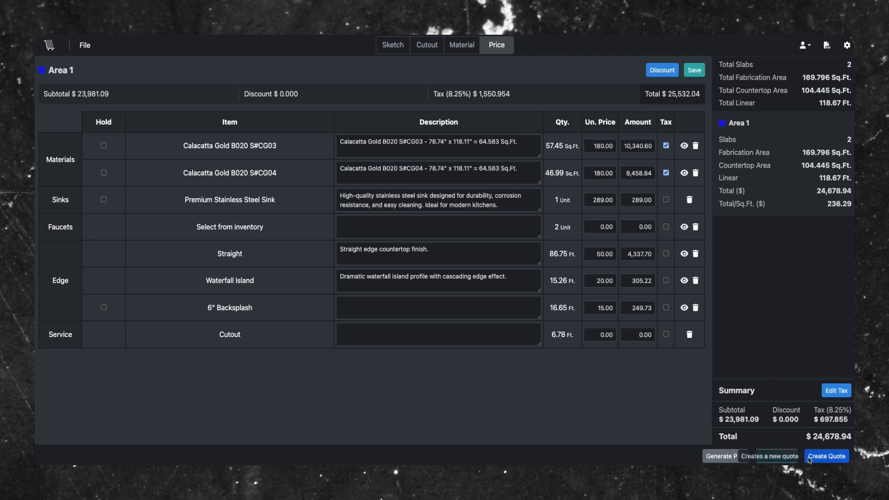
click(825, 457)
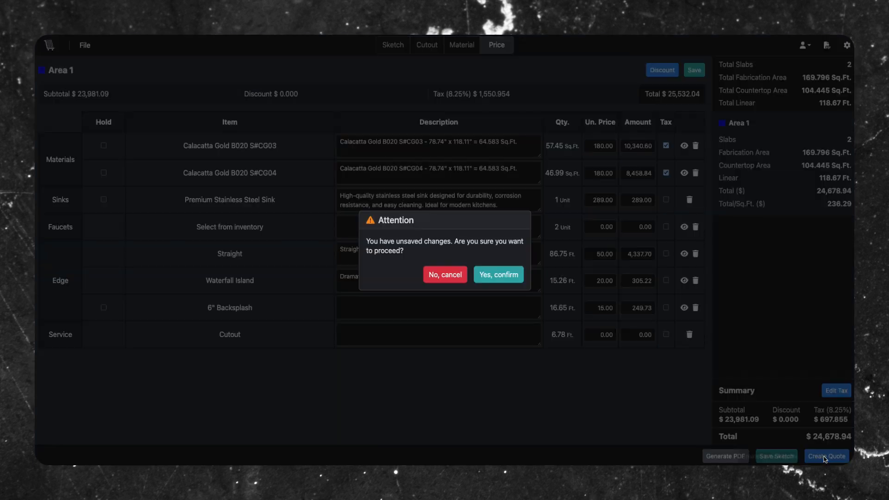
click(497, 276)
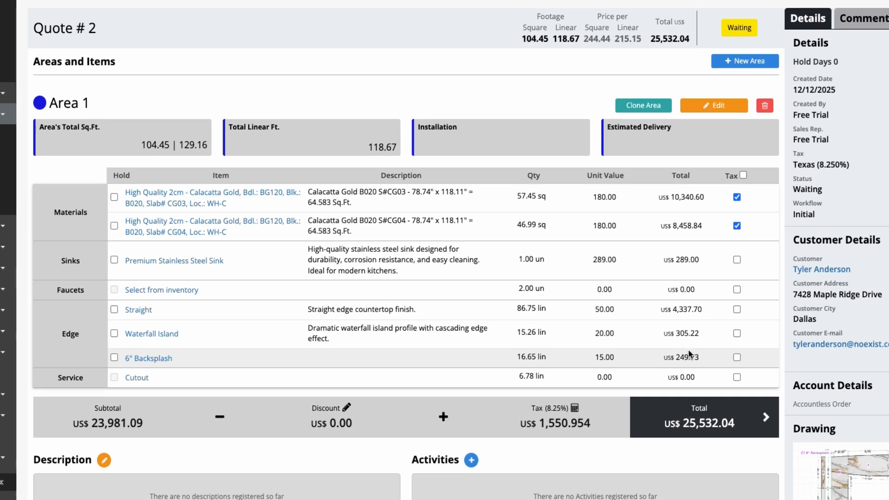
click(726, 104)
click(87, 198)
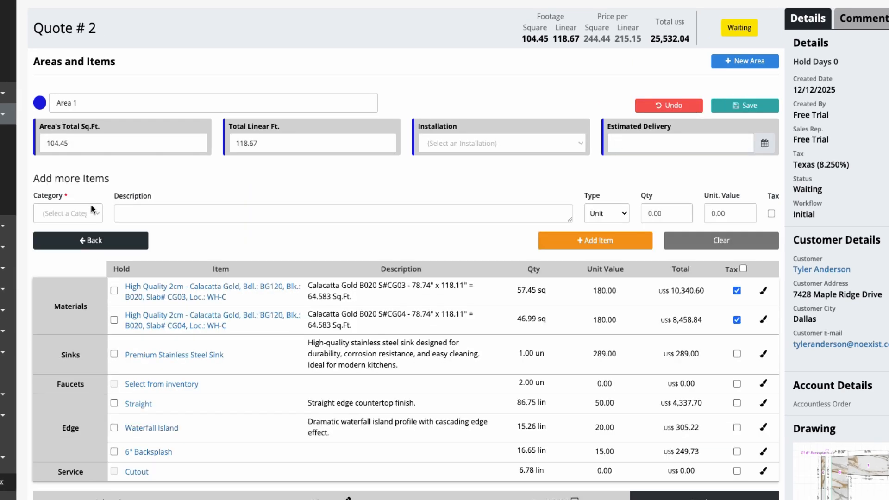
click(64, 216)
click(68, 254)
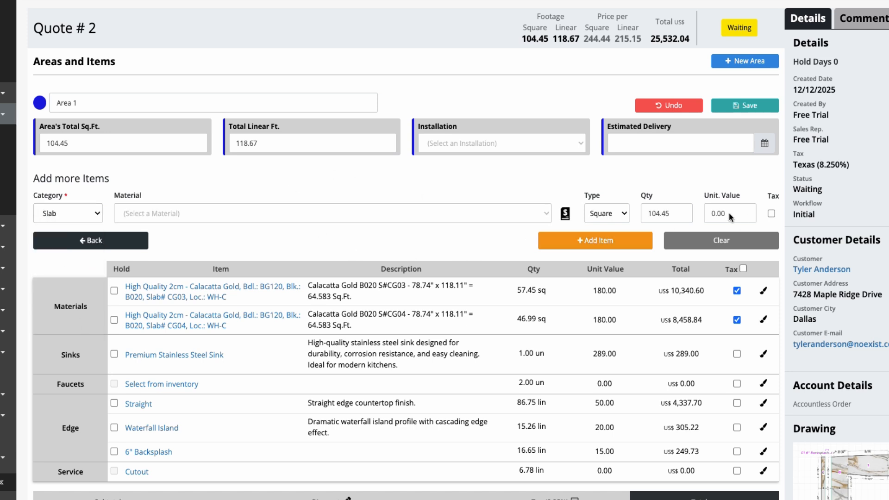
click(670, 104)
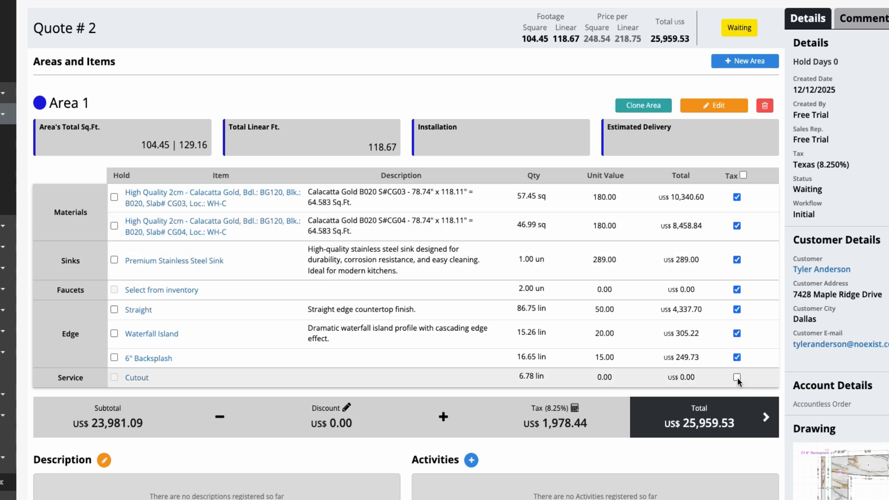
- Make every Area 1 item taxable and apply a US$ 15.00 discount to the quote
click(737, 377)
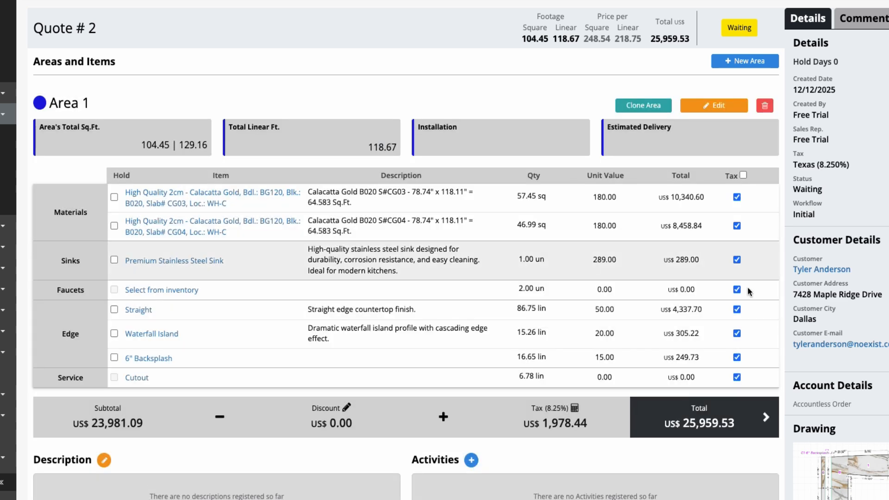
scroll(718, 337, down, 1)
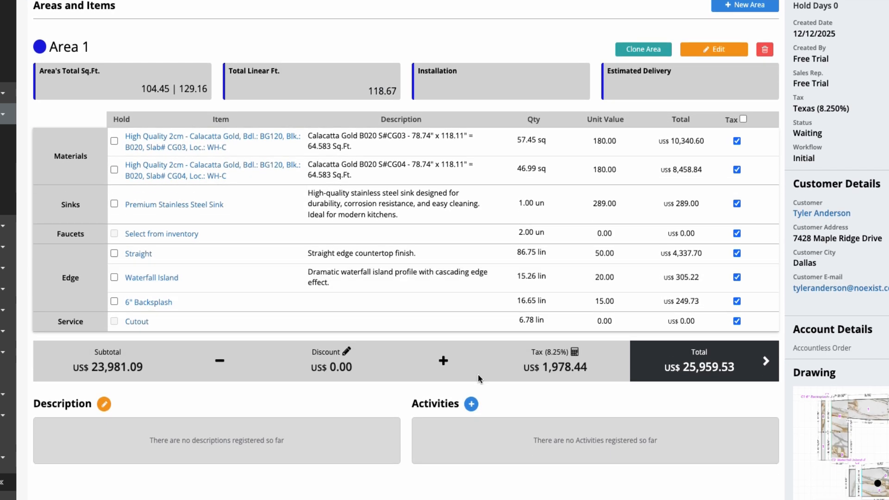
click(332, 366)
text(15.00)
click(505, 285)
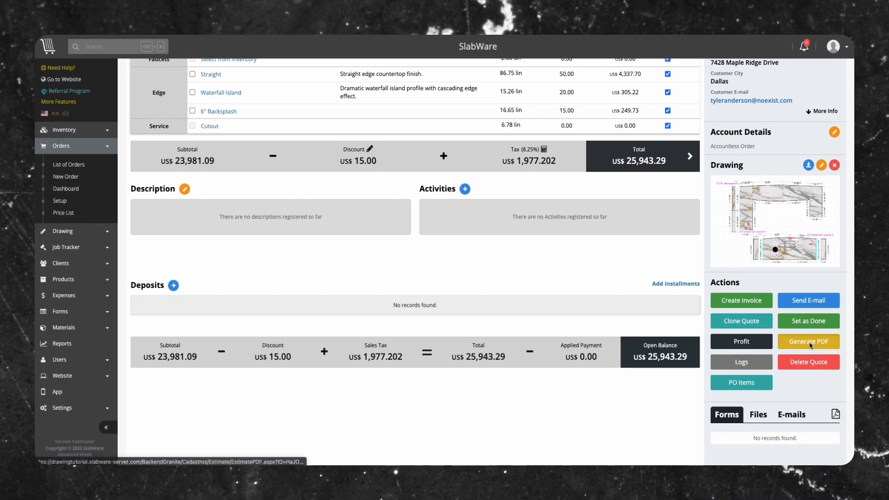
- Generate the quote PDF and review its contents and PDF options
click(861, 369)
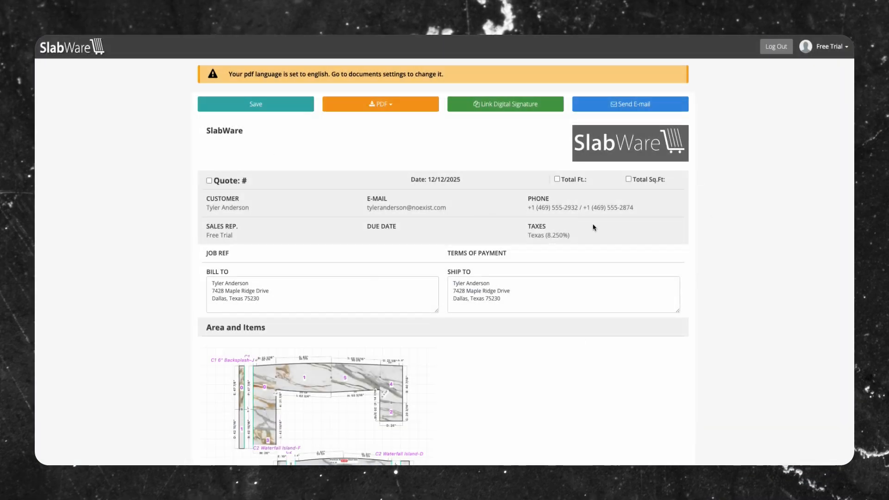
scroll(594, 227, down, 8)
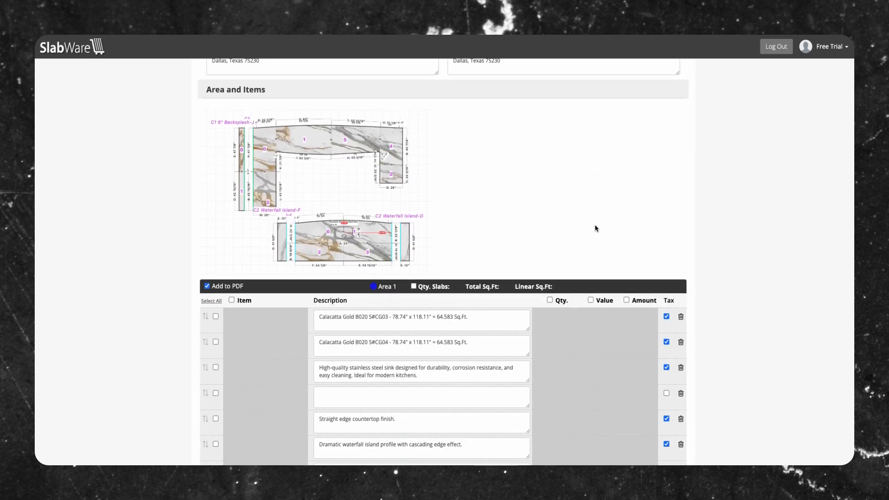
scroll(596, 229, down, 5)
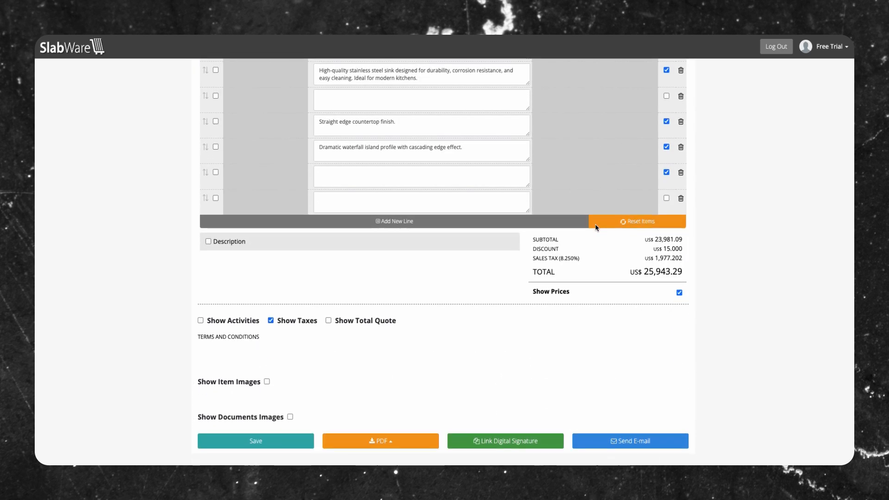
scroll(608, 222, up, 15)
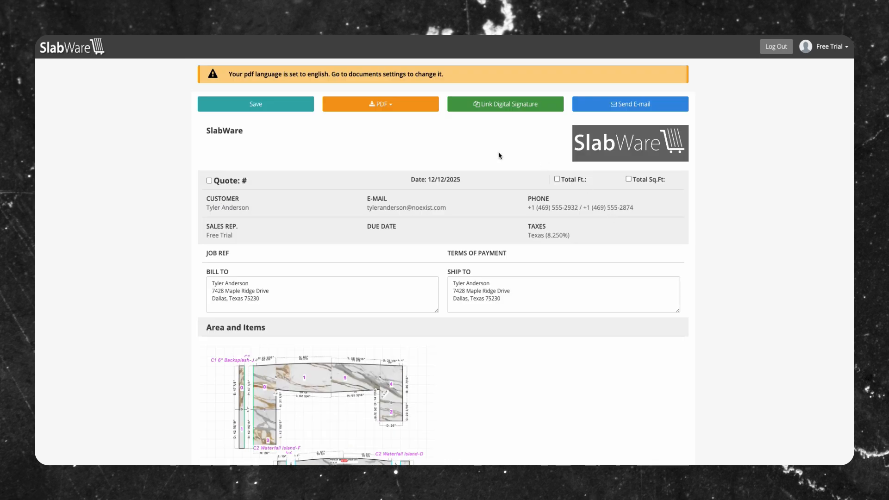
click(394, 106)
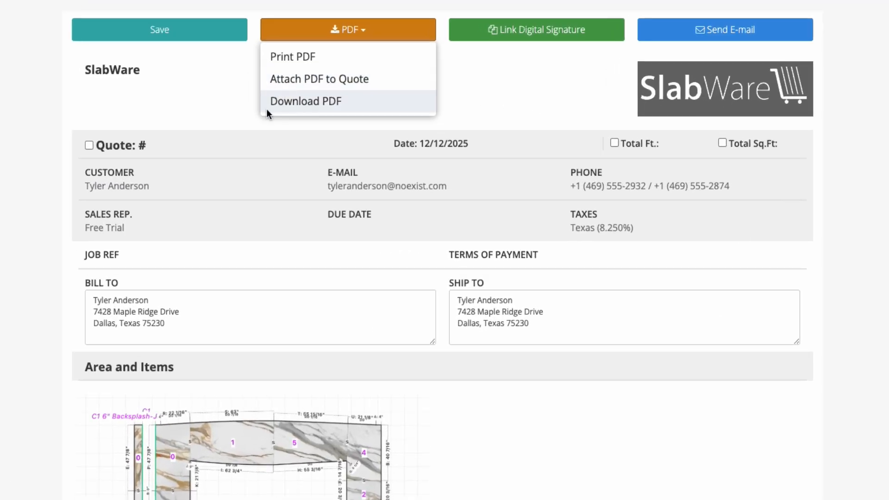
click(529, 113)
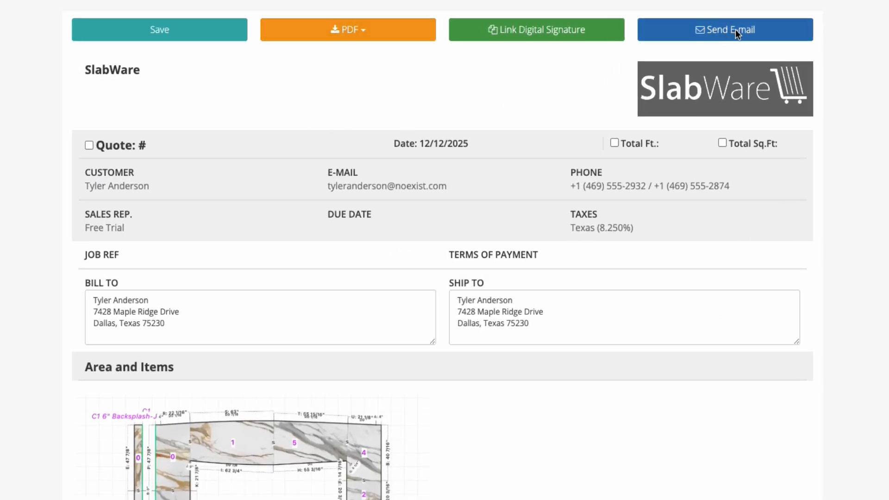
- E-mail the quote using the Send Quote type, adding two custom recipient addresses
click(701, 29)
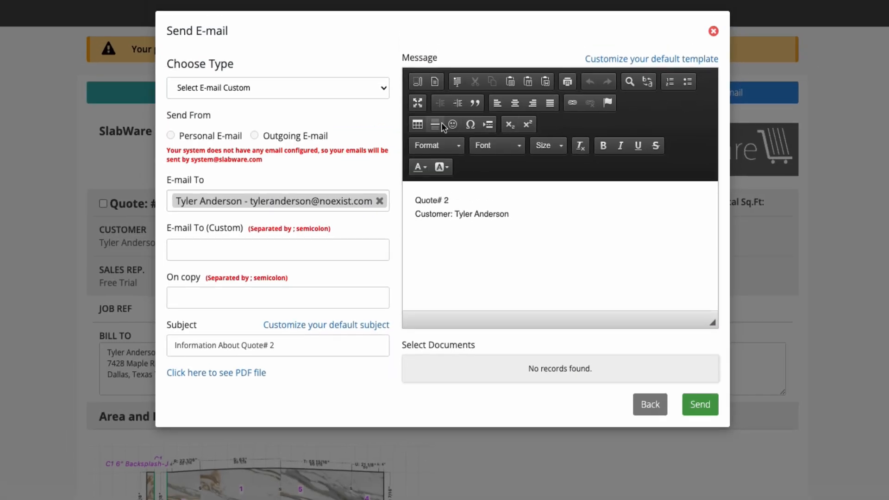
click(265, 91)
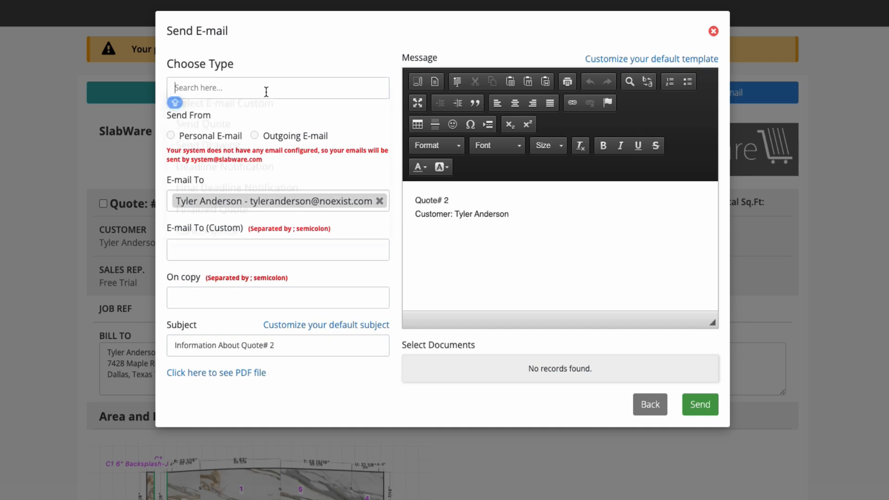
click(216, 134)
click(247, 374)
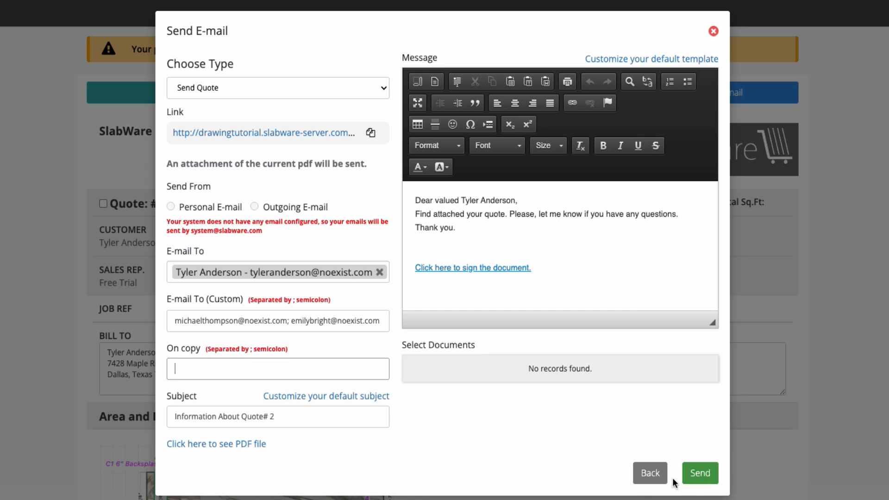
click(700, 473)
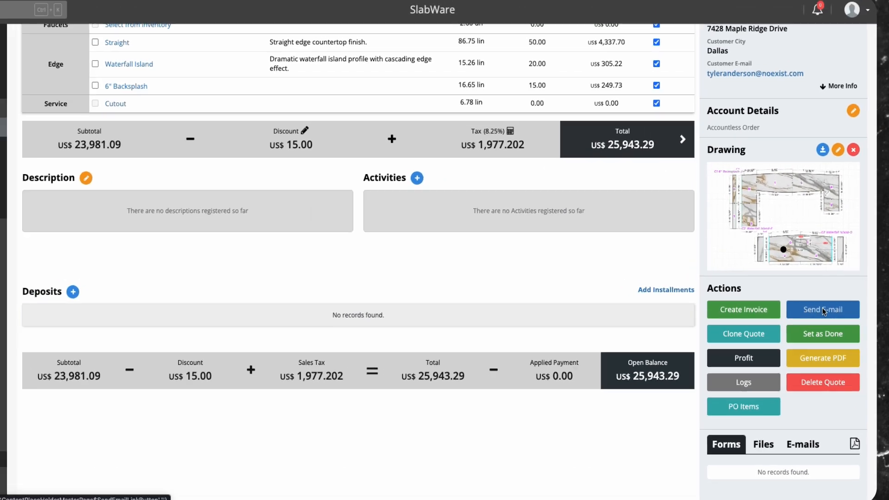
- Create an invoice from the quote
click(819, 306)
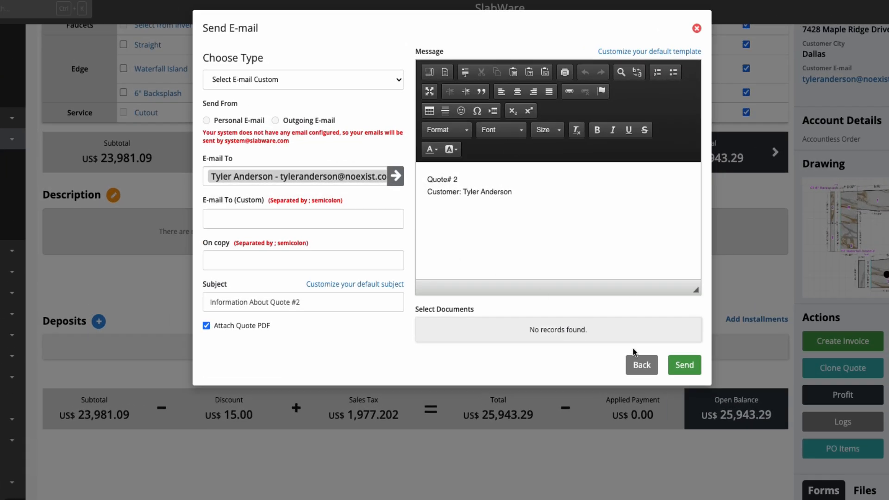
click(640, 365)
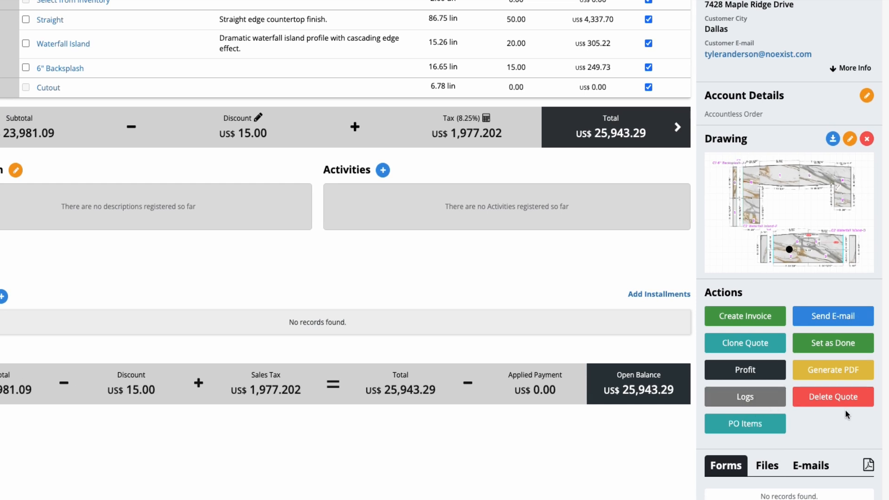
scroll(515, 376, up, 2)
scroll(515, 376, down, 2)
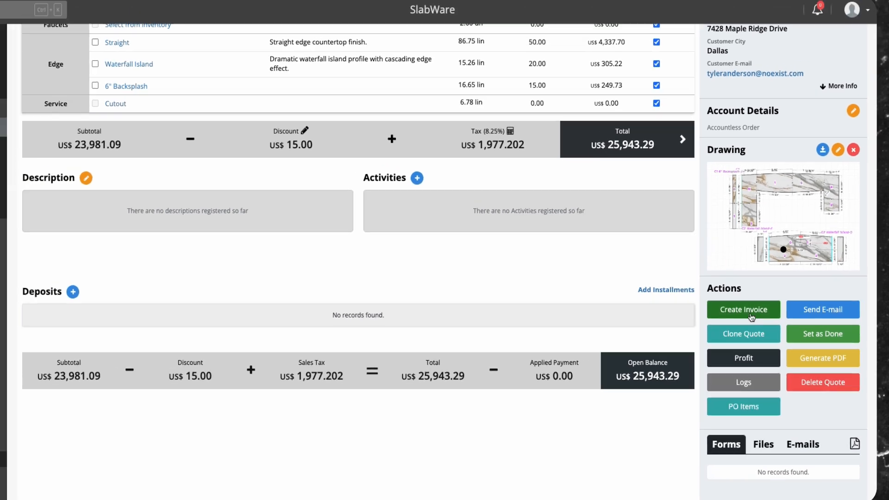
click(760, 319)
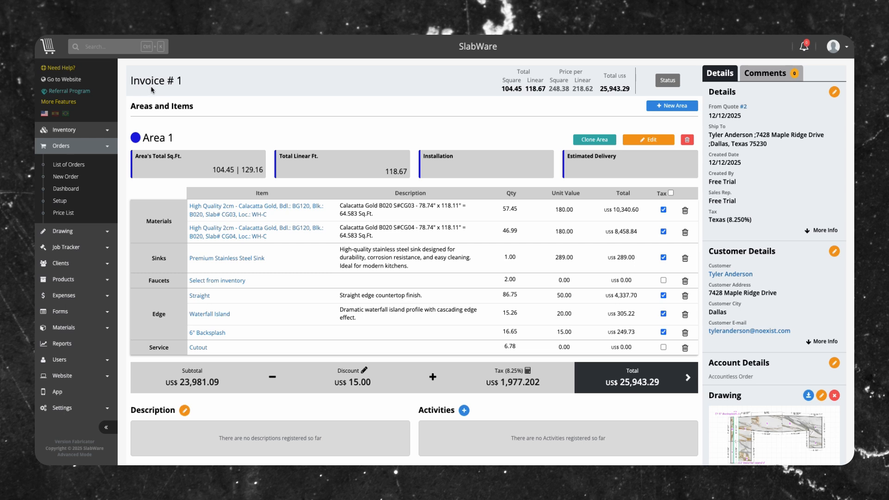
- Add an invoice activity starting 12/18/2025 11:15 AM with the activity set to Scheduled Visit
scroll(651, 400, down, 1)
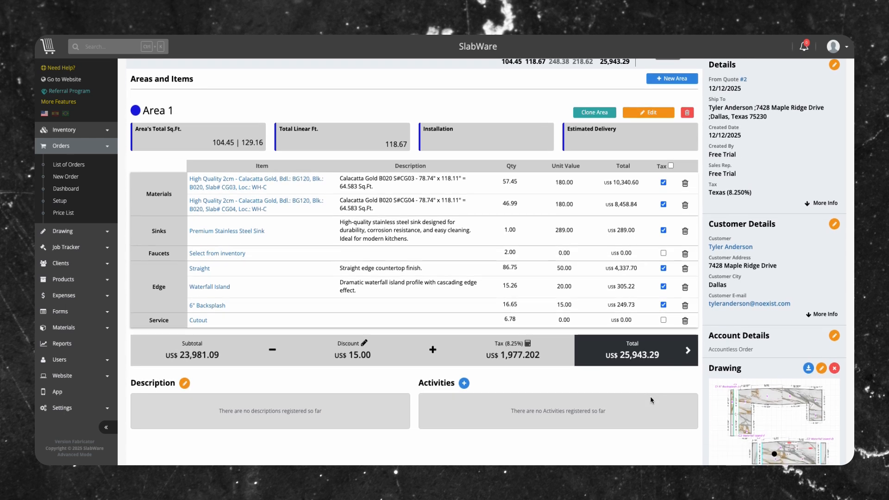
scroll(650, 400, down, 4)
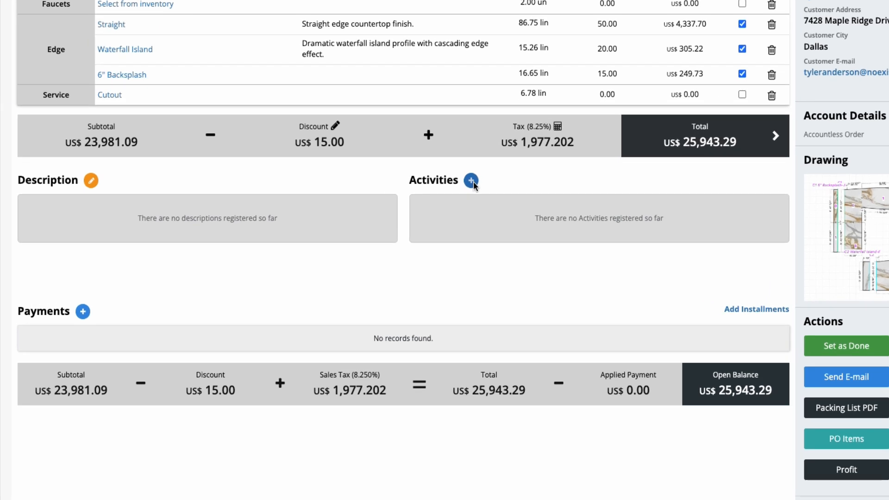
click(472, 181)
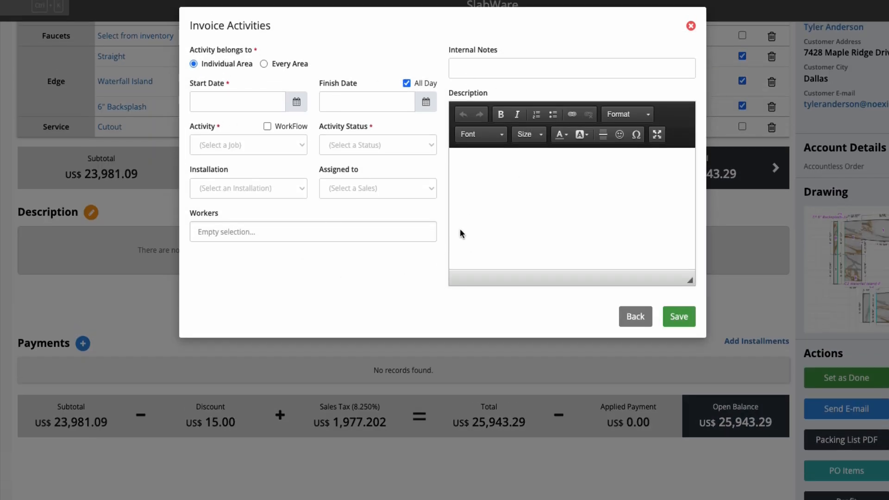
click(241, 102)
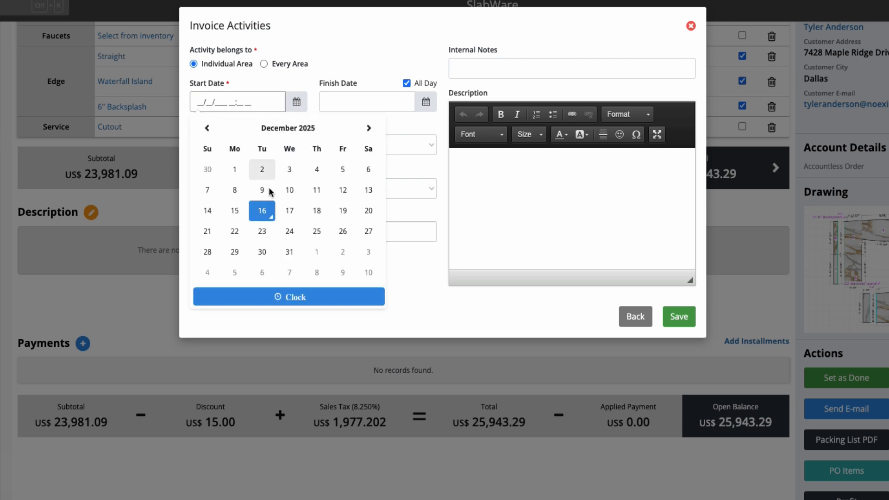
click(234, 145)
scroll(268, 289, down, 2)
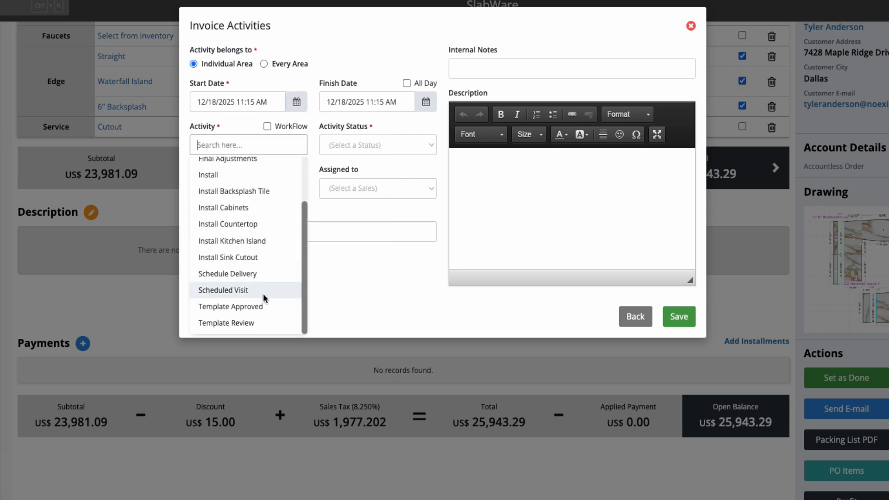
click(244, 288)
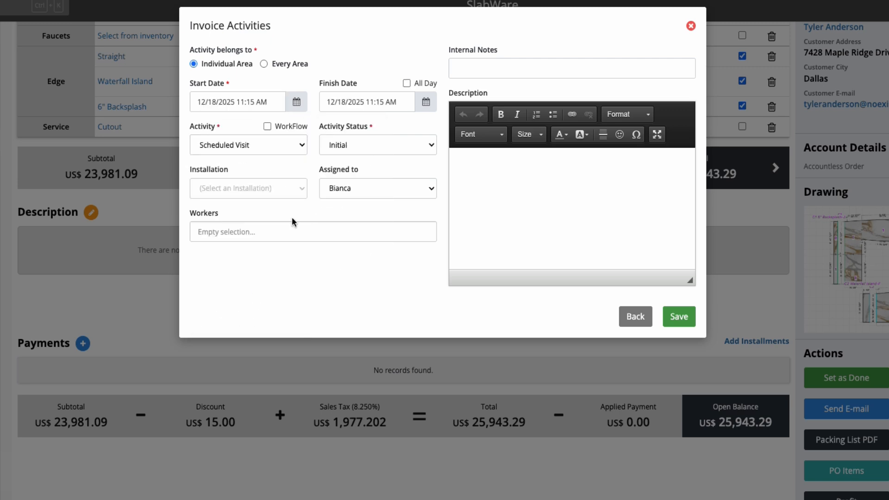
- Set the activity status to Initial, the installation to Kitchen and keep the assignee as Bianca
click(359, 145)
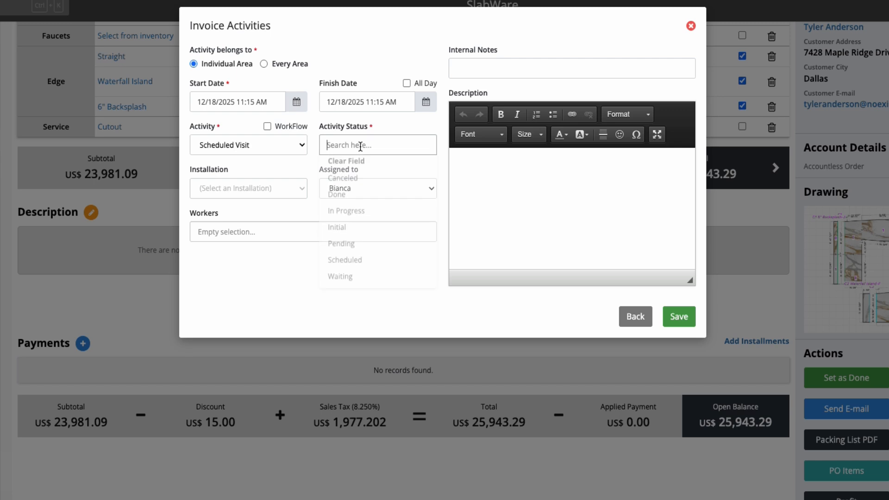
click(370, 235)
click(250, 188)
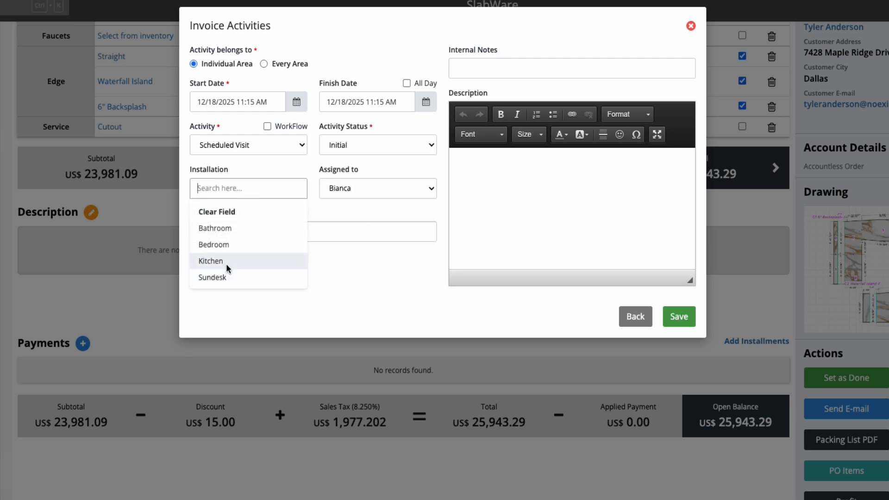
click(226, 262)
click(396, 187)
click(385, 227)
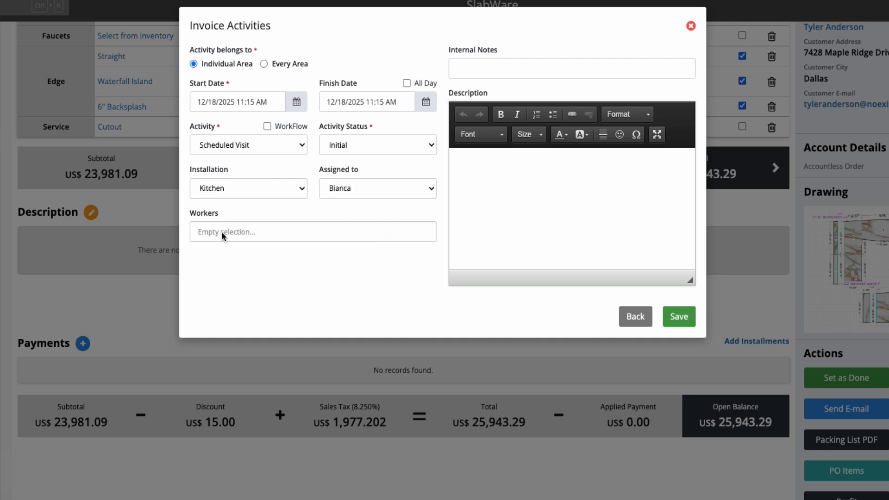
click(368, 234)
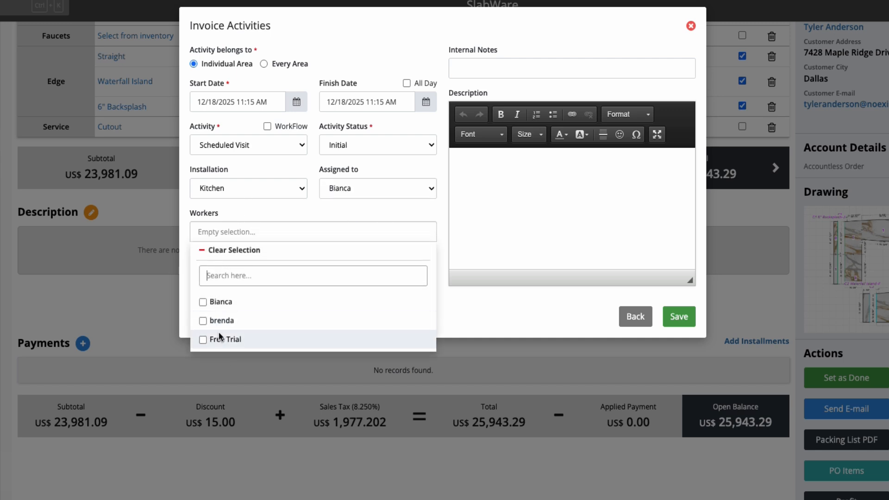
click(253, 320)
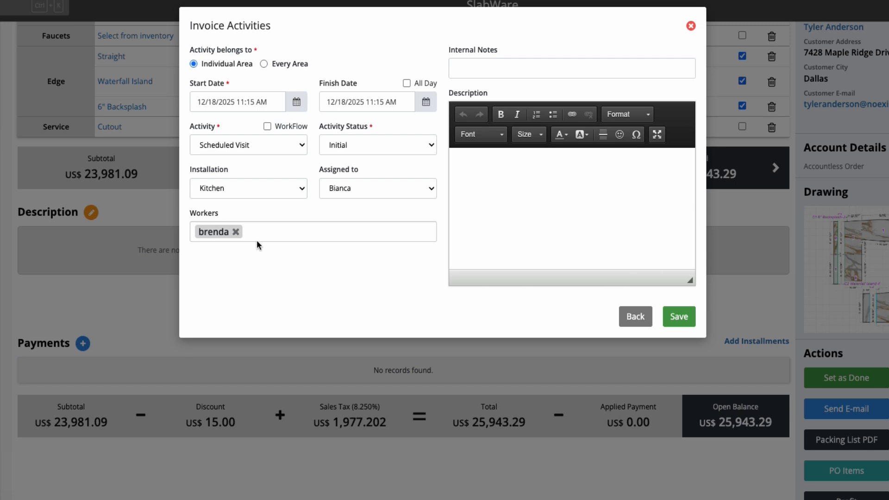
click(235, 232)
- Save the Scheduled Visit activity
click(680, 318)
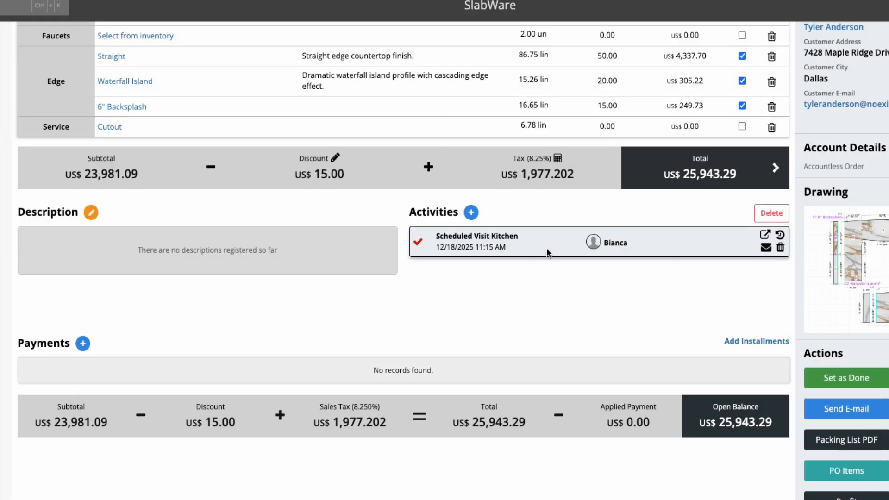
- Add Kitchen activities Template Review (In Progress) and Template Approved, both assigned to brenda
click(471, 212)
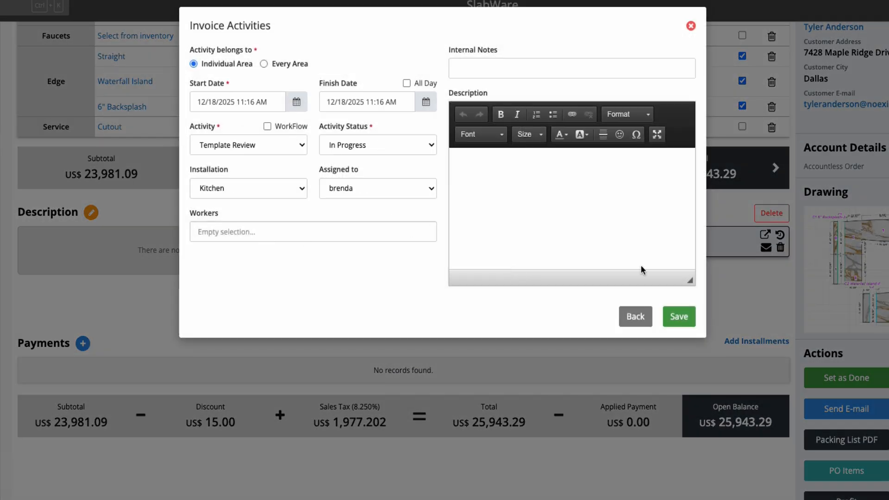
click(679, 318)
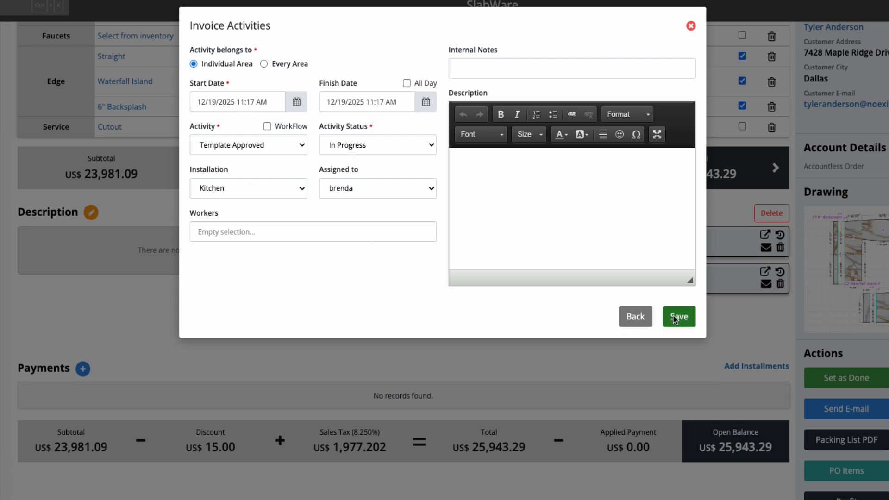
click(676, 318)
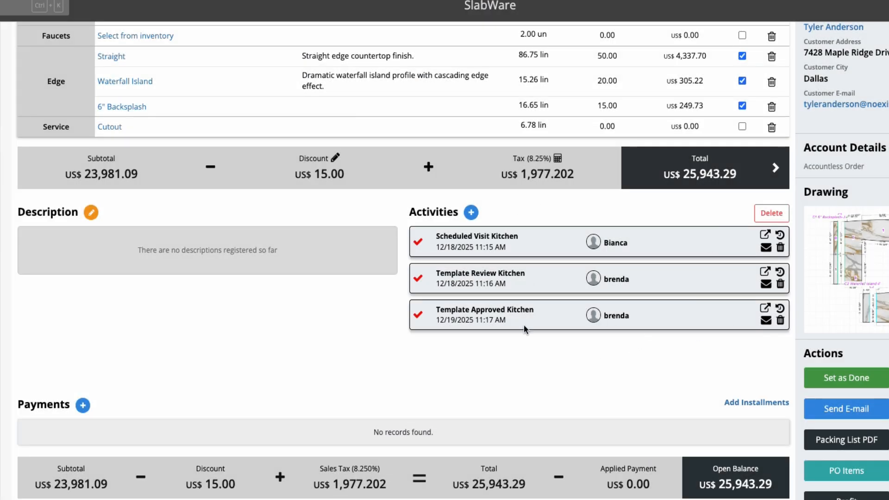
- Add a new activity starting 12/22/2025 using the Kitchen - Fabrication & Delivery workflow with its Fabrication and Delivery Confirmation jobs
click(471, 213)
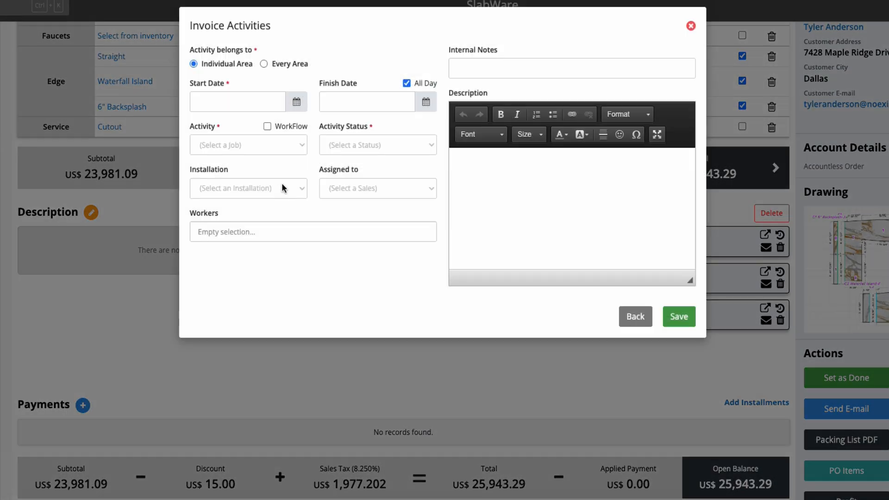
click(245, 110)
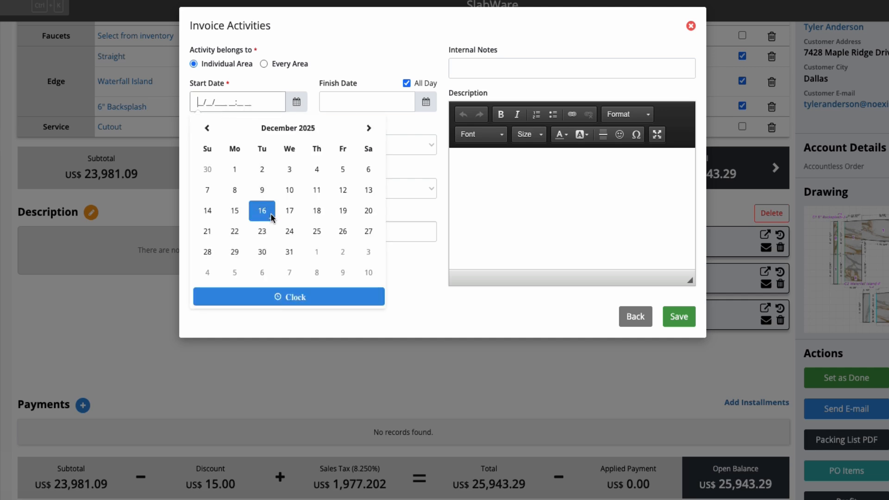
click(235, 231)
click(378, 103)
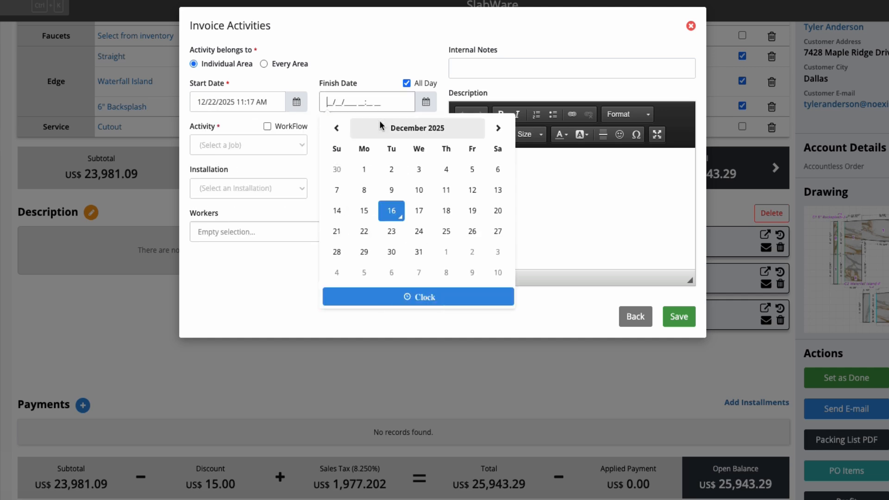
click(364, 231)
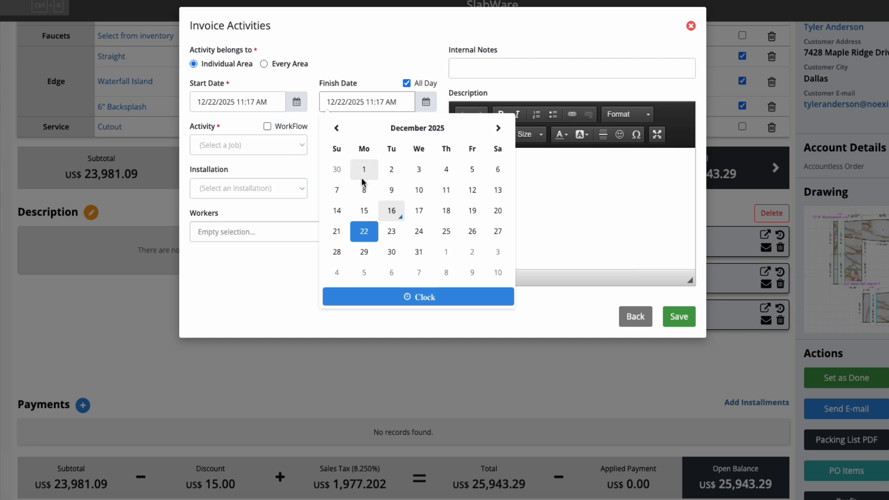
click(269, 147)
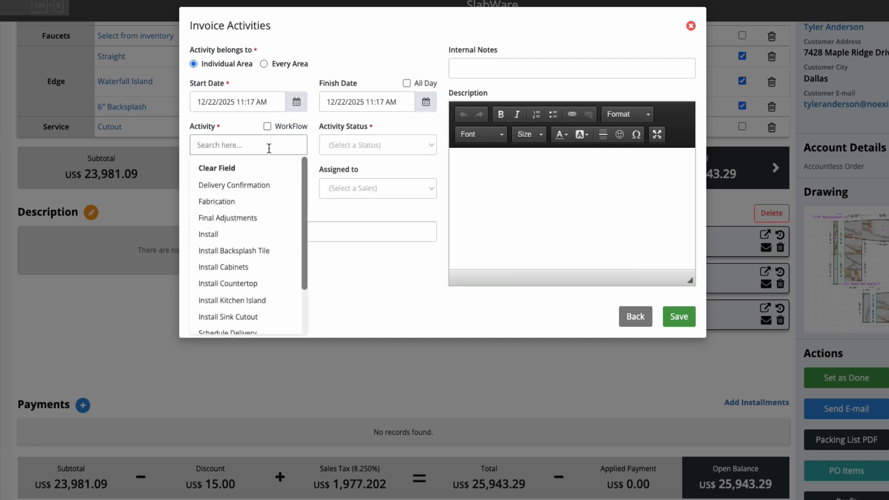
scroll(274, 216, down, 1)
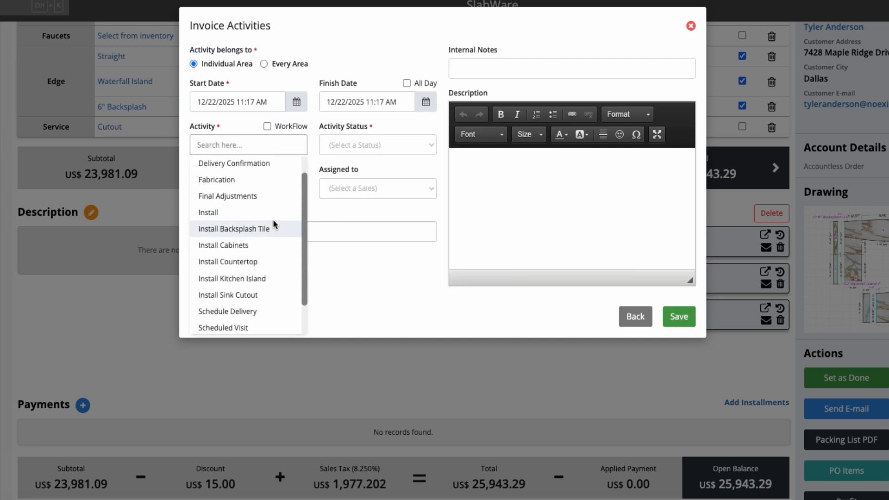
scroll(273, 221, up, 1)
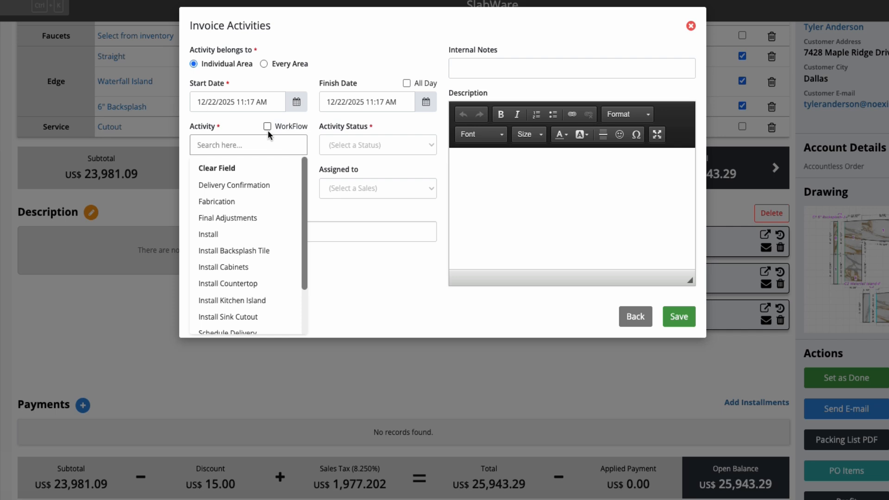
click(267, 125)
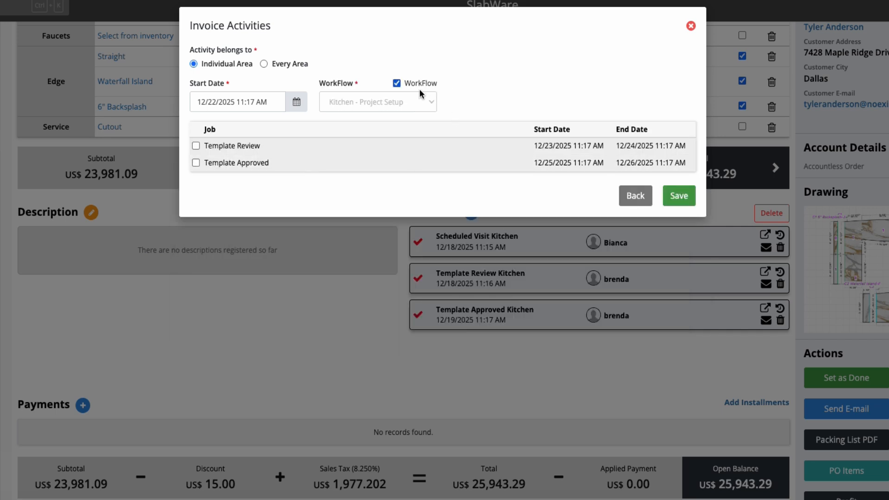
click(401, 104)
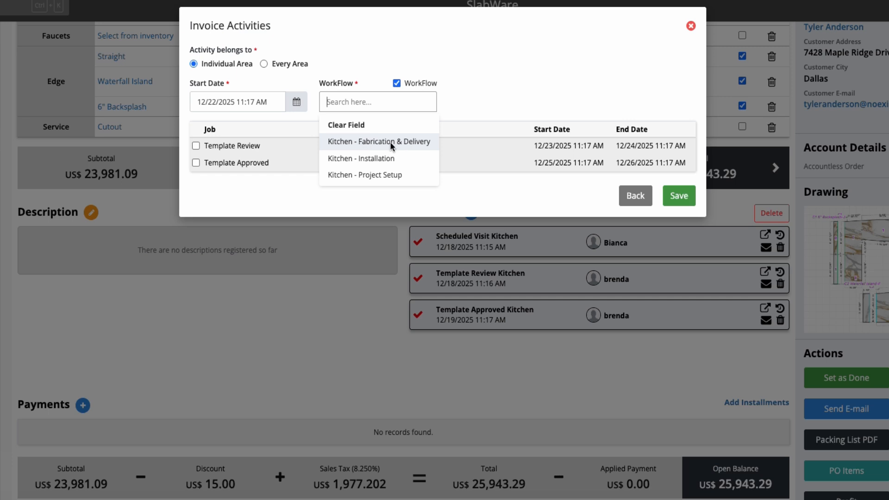
click(368, 141)
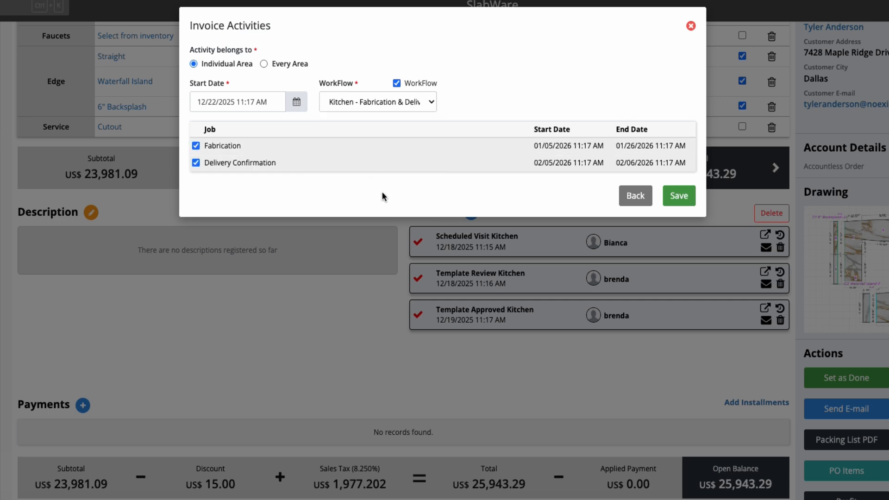
click(676, 204)
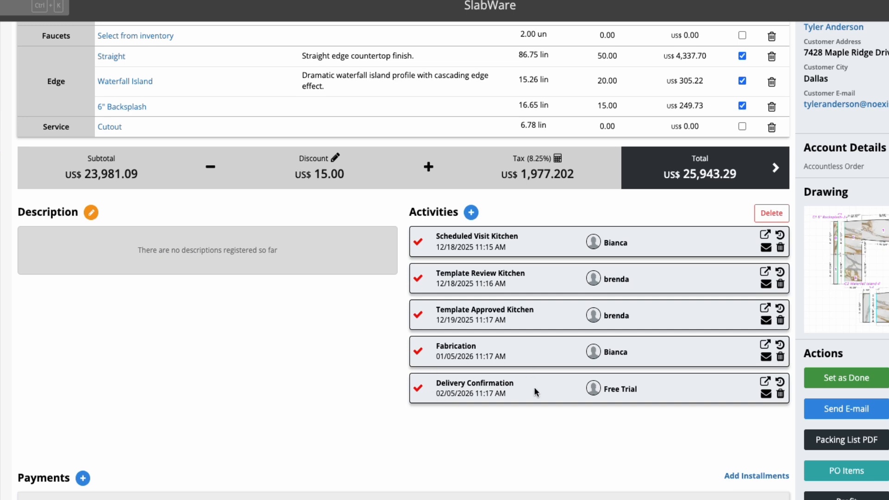
- Add a new activity starting 12/26/2025 11:19 AM using the Kitchen - Installation workflow with all its installation jobs
click(472, 212)
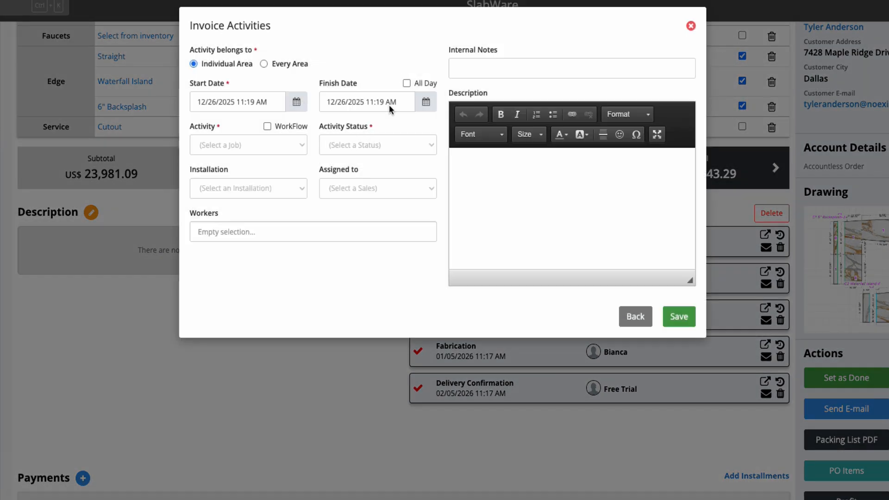
click(408, 83)
click(267, 136)
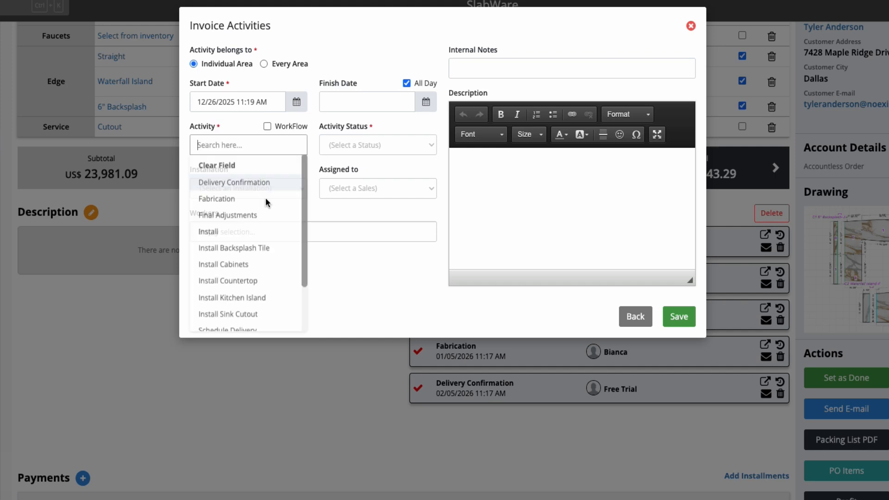
click(267, 126)
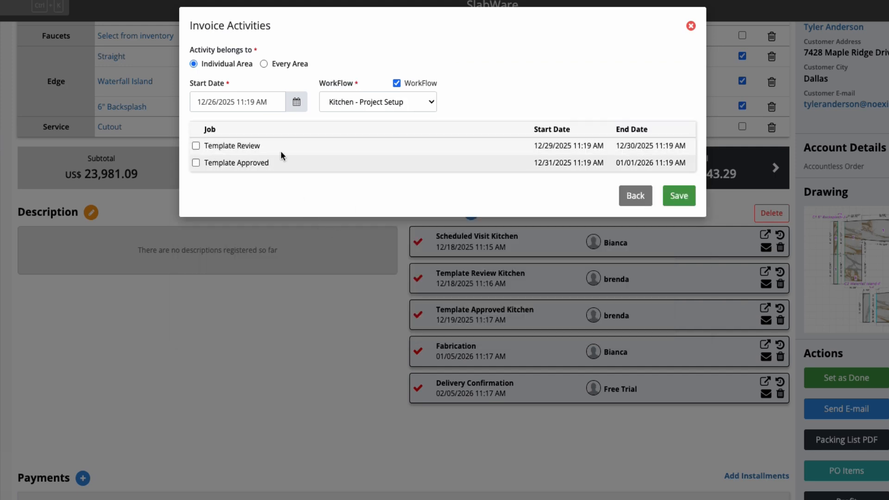
click(381, 100)
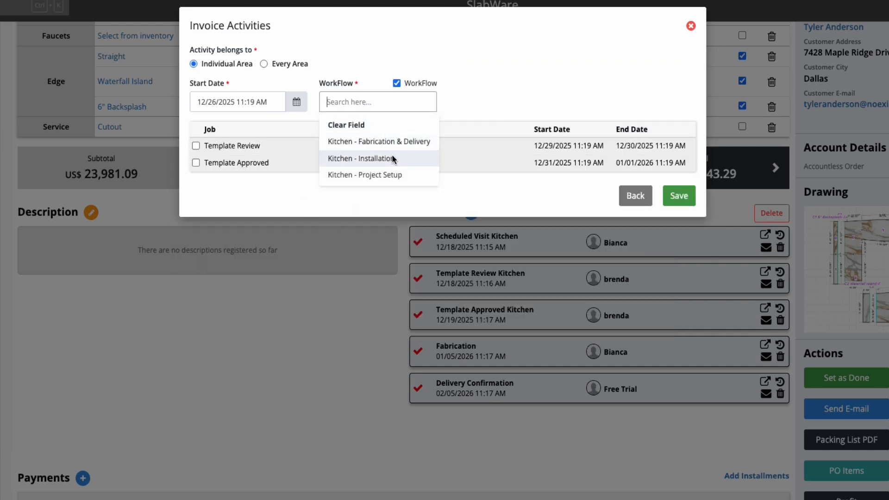
click(390, 157)
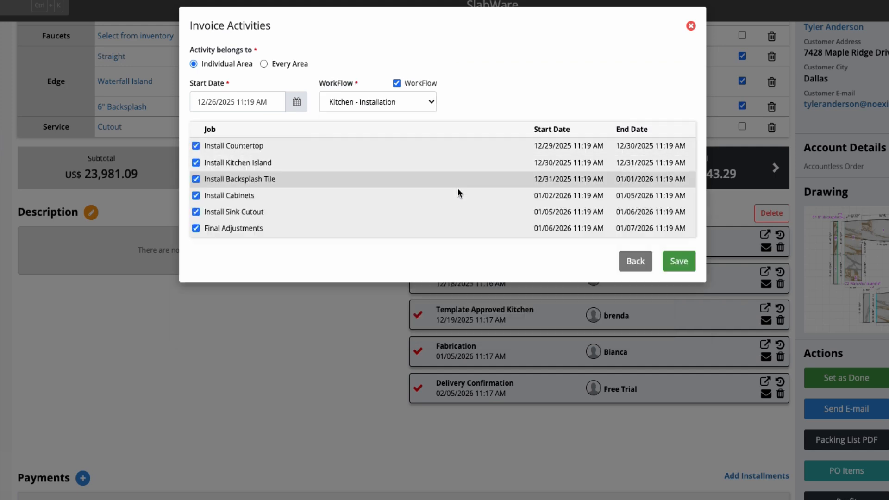
click(676, 264)
- Open the Job Tracker calendar and examine the week's scheduled activities
scroll(643, 387, down, 3)
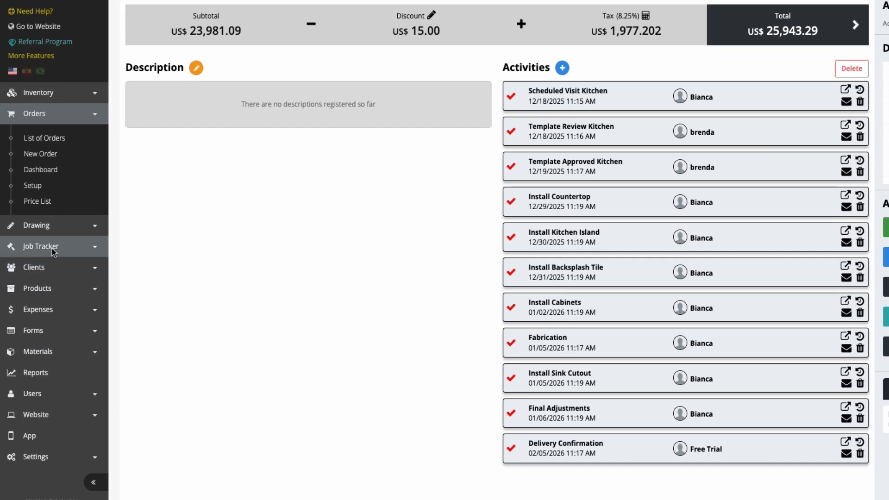
click(76, 249)
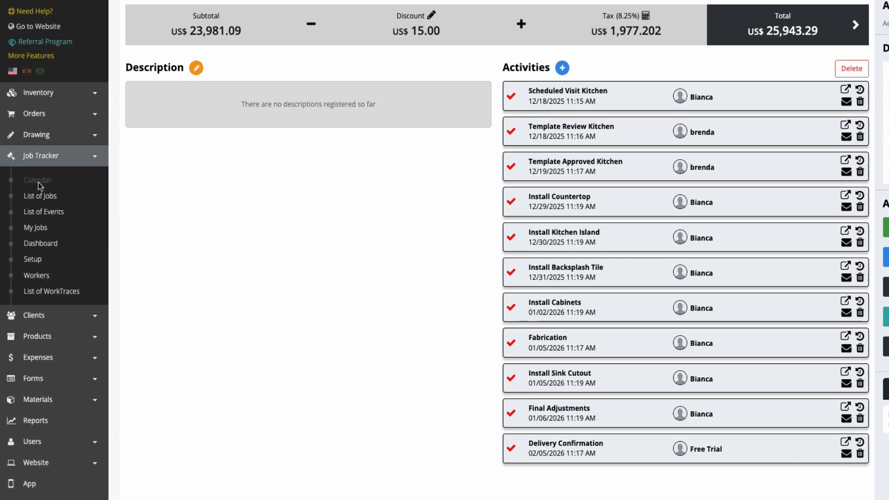
click(39, 182)
mouse_move(503, 294)
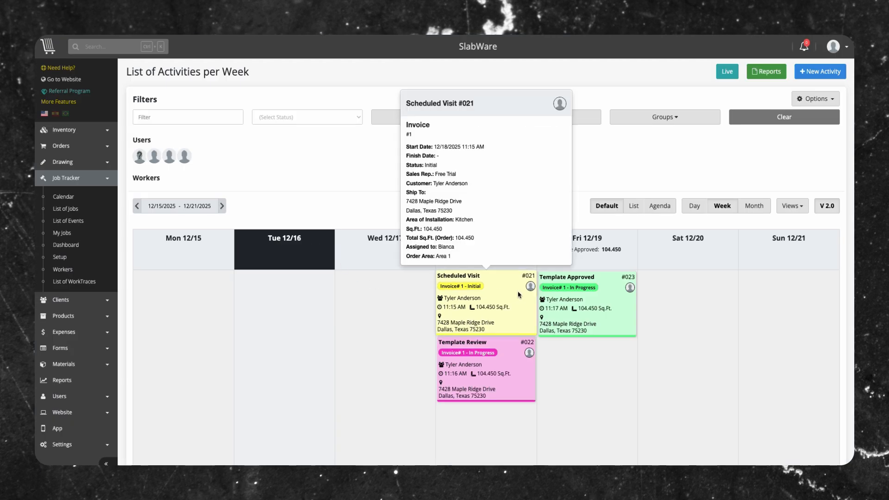
scroll(704, 329, down, 4)
scroll(704, 326, down, 3)
scroll(703, 325, up, 7)
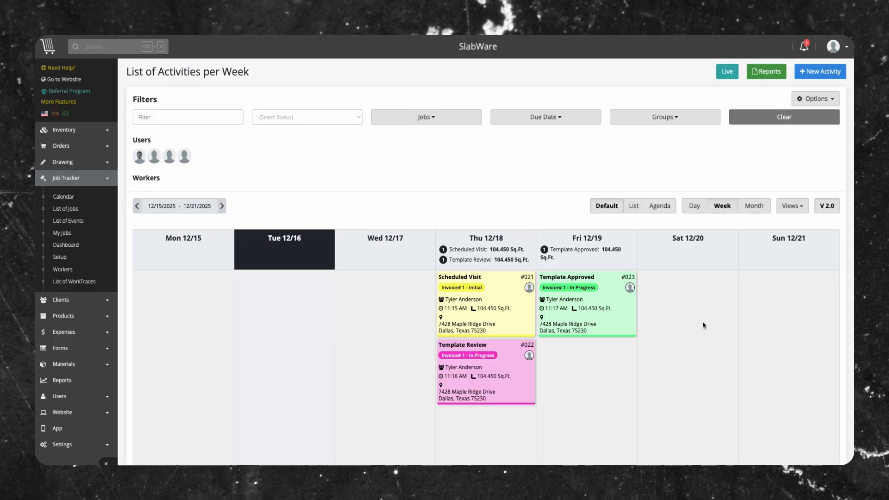
- Switch the calendar between the List, Agenda, Day, Week and Month views
click(635, 206)
click(658, 208)
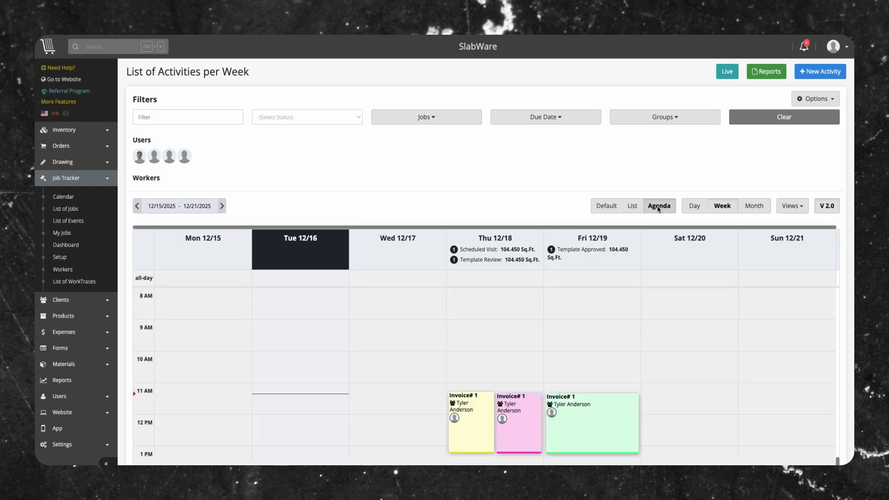
click(694, 207)
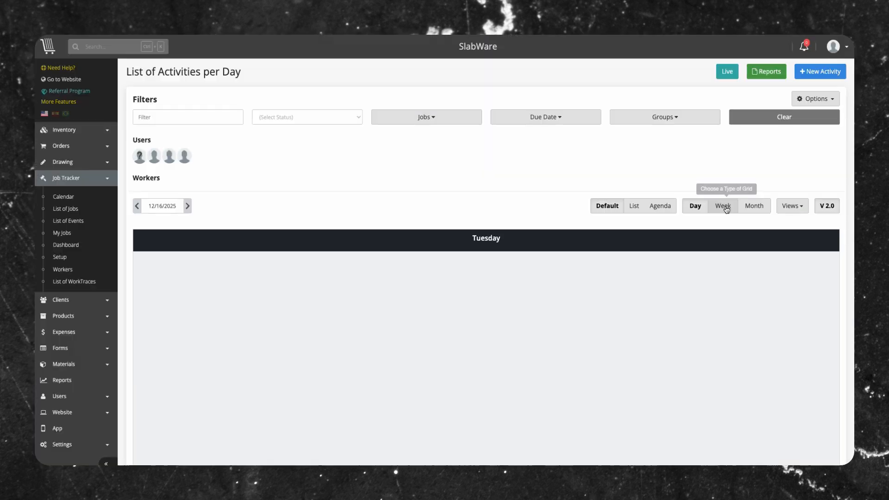
click(725, 207)
click(754, 207)
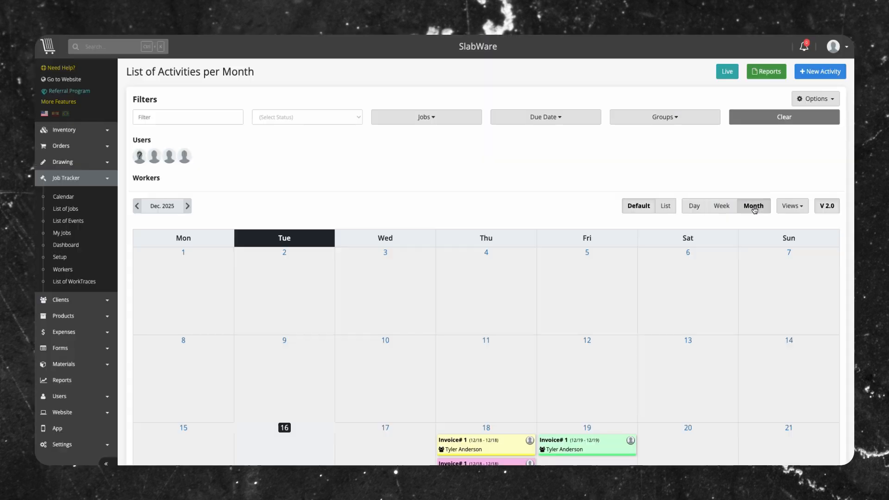
- Change the calendar view grouping to Users, then Activities, then back to Date
click(791, 206)
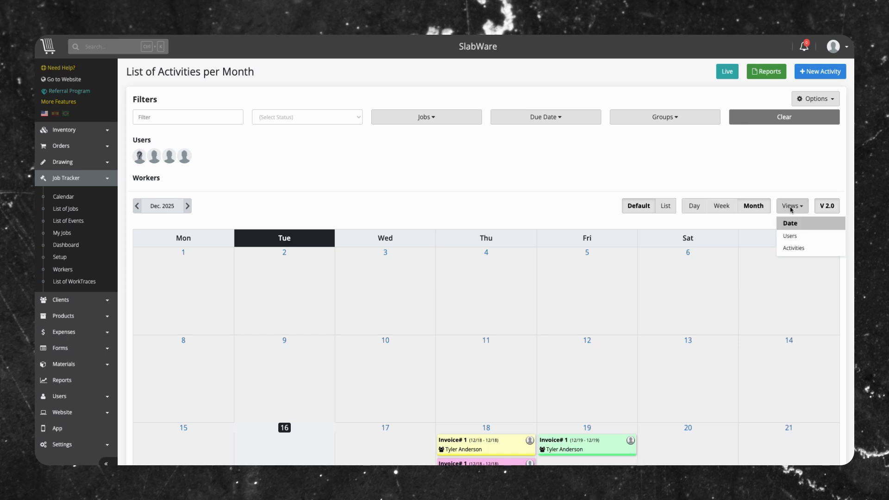
click(792, 236)
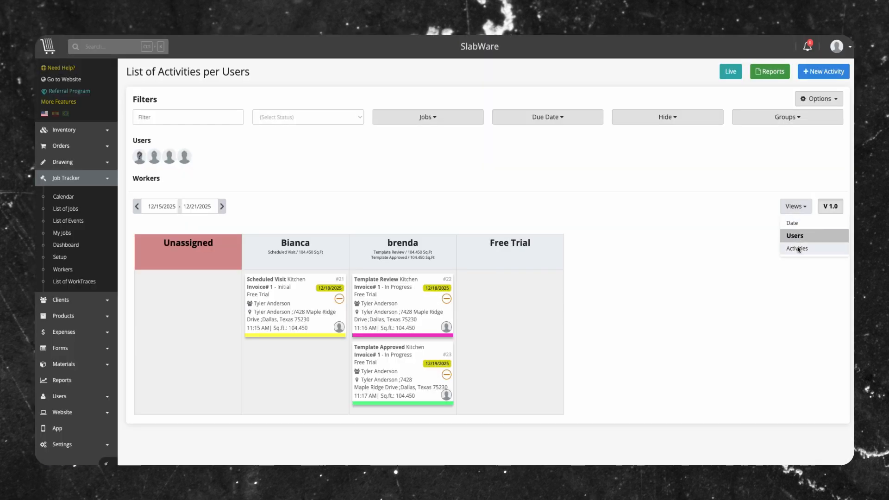
click(799, 249)
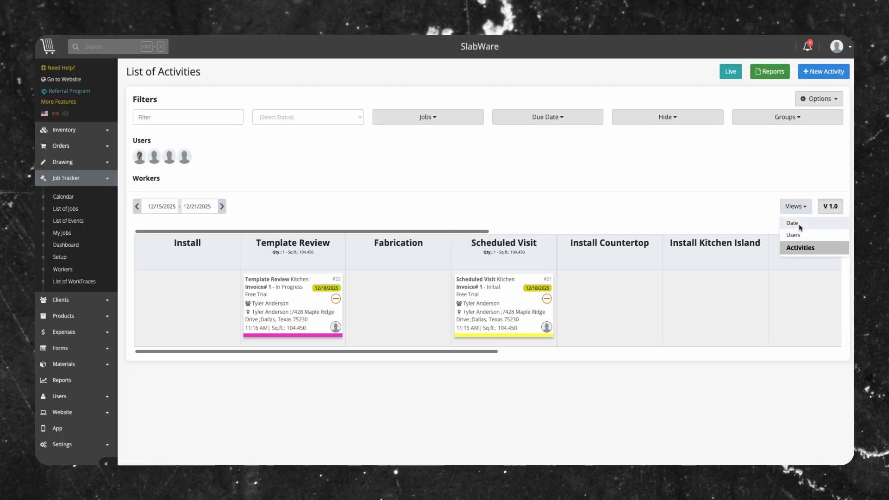
click(801, 228)
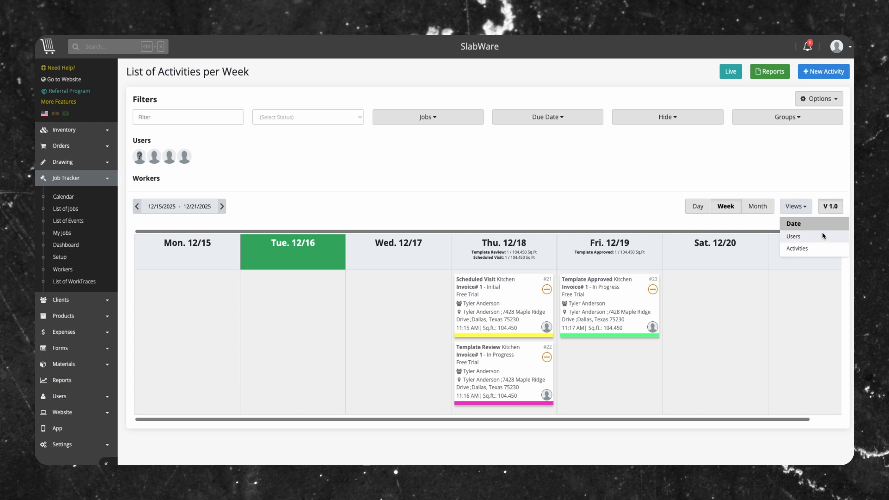
- Switch the activities calendar to version 2.0 with the Default layout
click(830, 206)
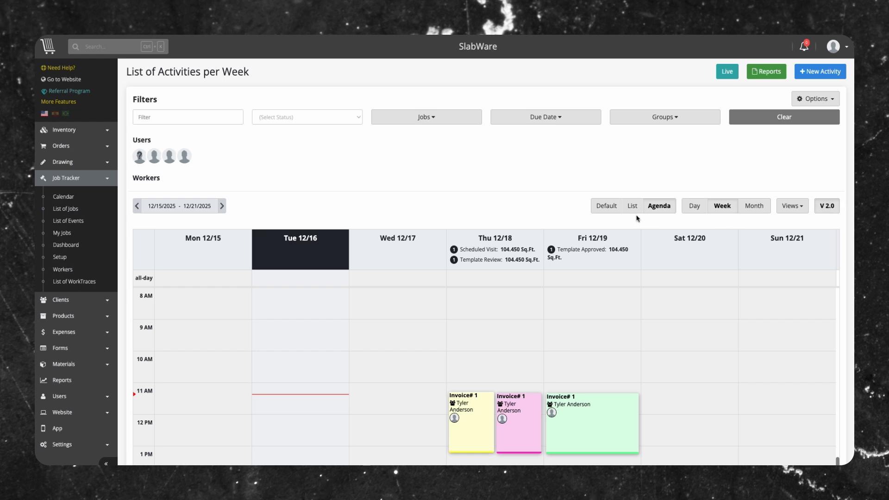
click(605, 205)
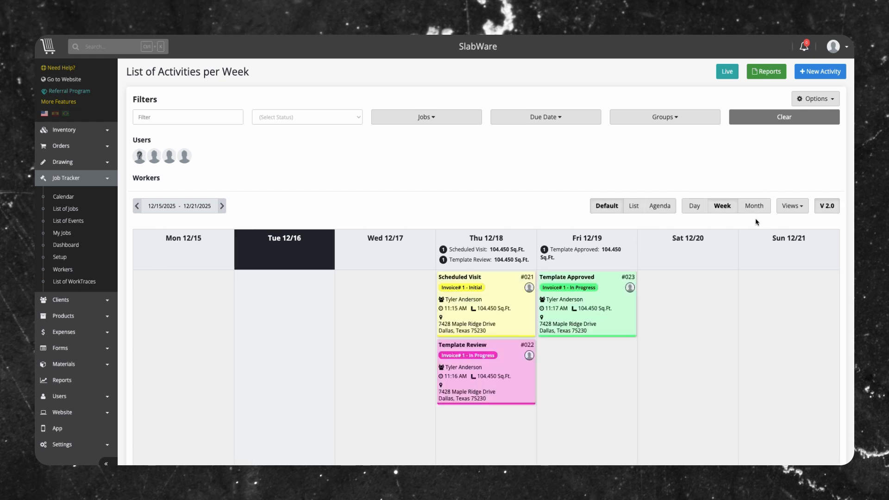
- Filter the calendar's activities by the Initial status
click(189, 118)
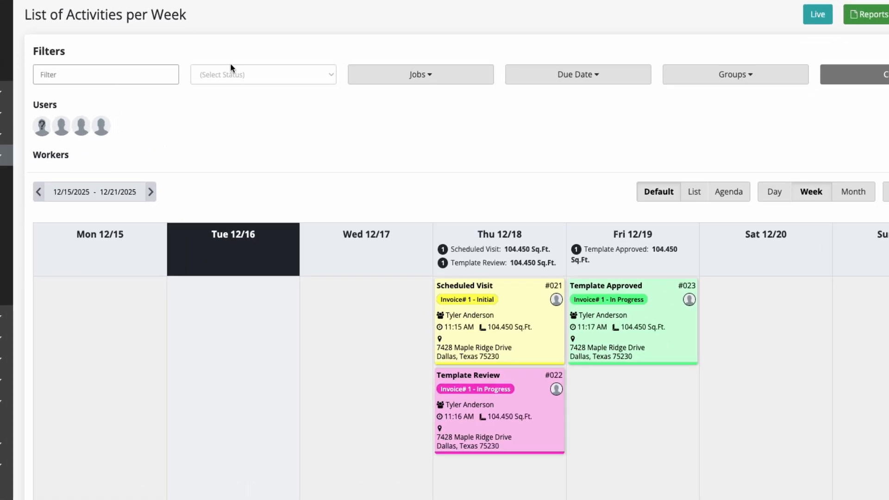
click(234, 77)
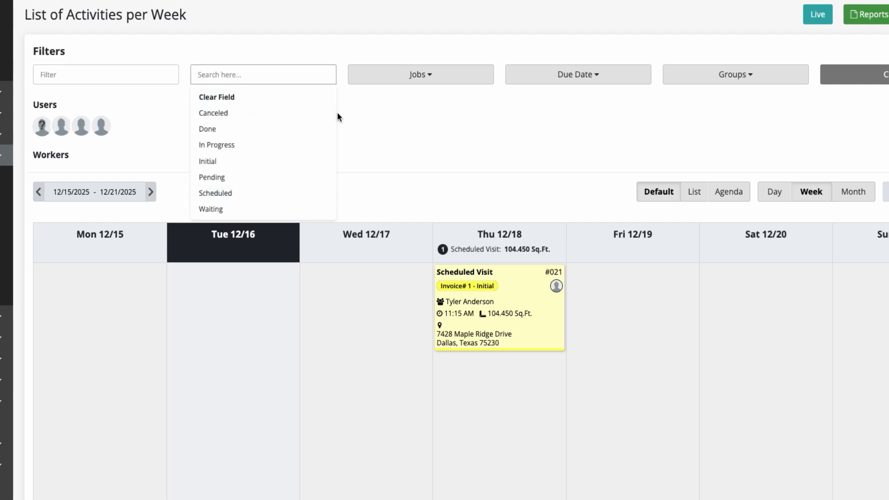
click(389, 91)
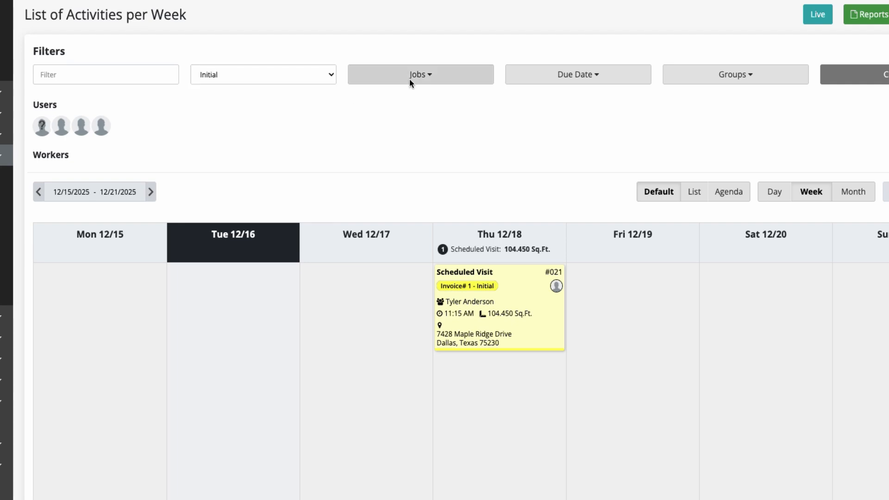
- Examine the Jobs, Due Date and Groups filter options of the calendar
click(406, 77)
click(421, 78)
click(566, 76)
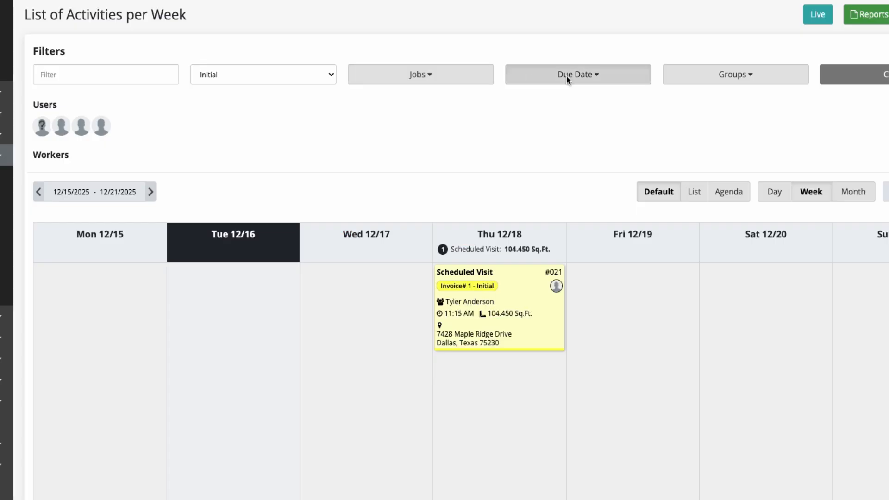
click(576, 74)
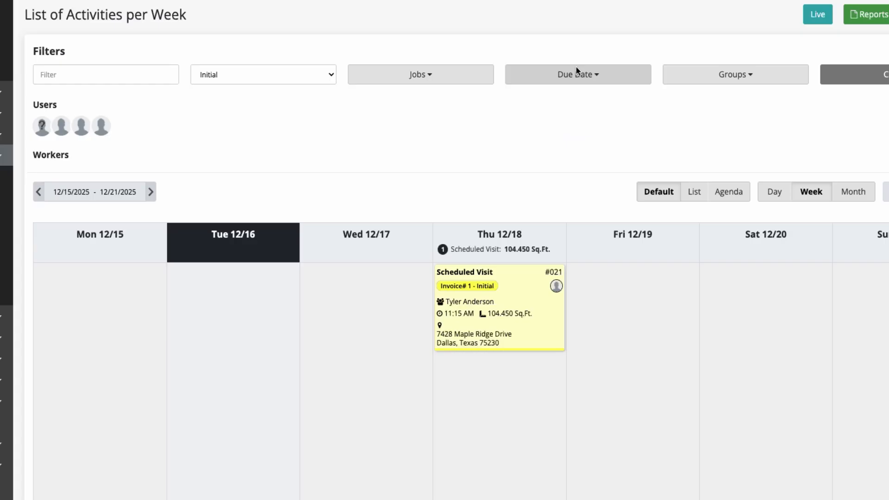
click(728, 76)
click(728, 93)
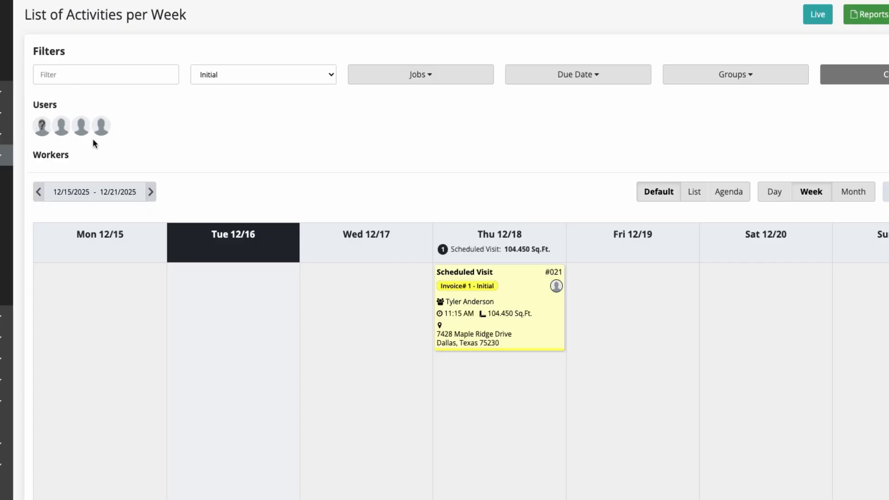
- Move the calendar forward to the next week and back to the current week
click(149, 193)
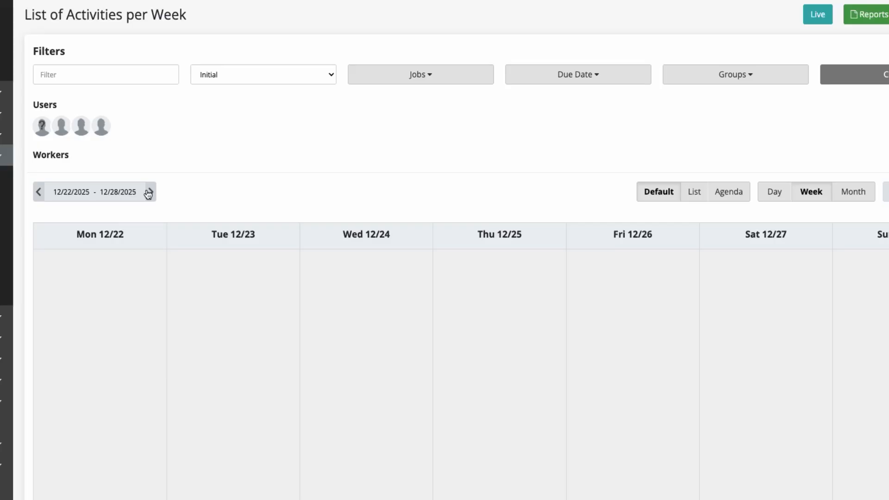
click(148, 192)
click(148, 193)
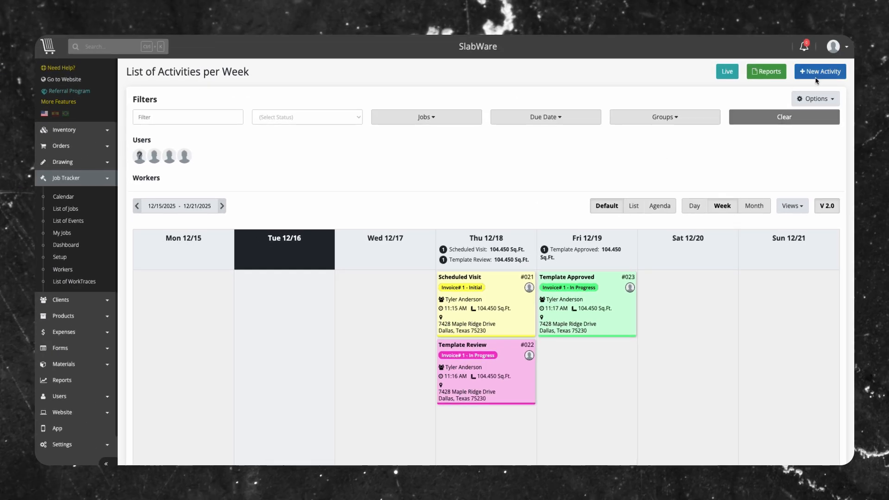
- Open the New Activity form and close it without saving
click(811, 73)
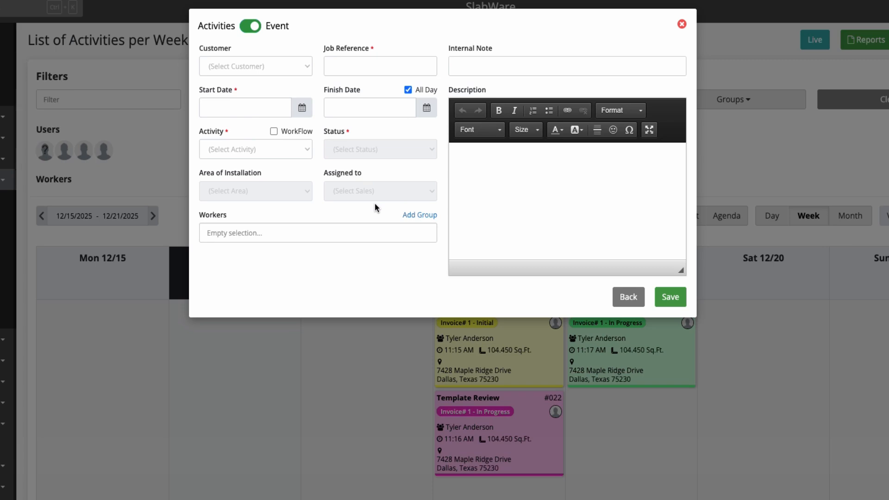
click(637, 299)
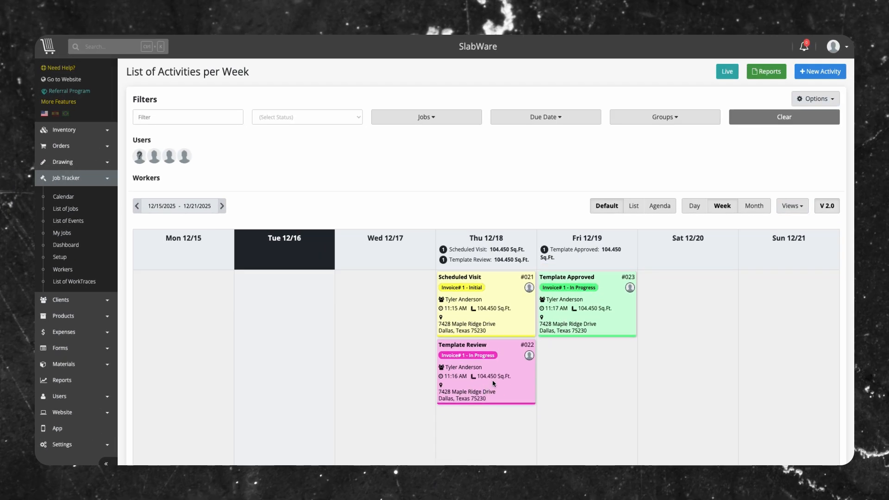
- Reschedule the Template Review activity to Wednesday 12/17/2025 by moving it on the calendar
drag(474, 378, 369, 360)
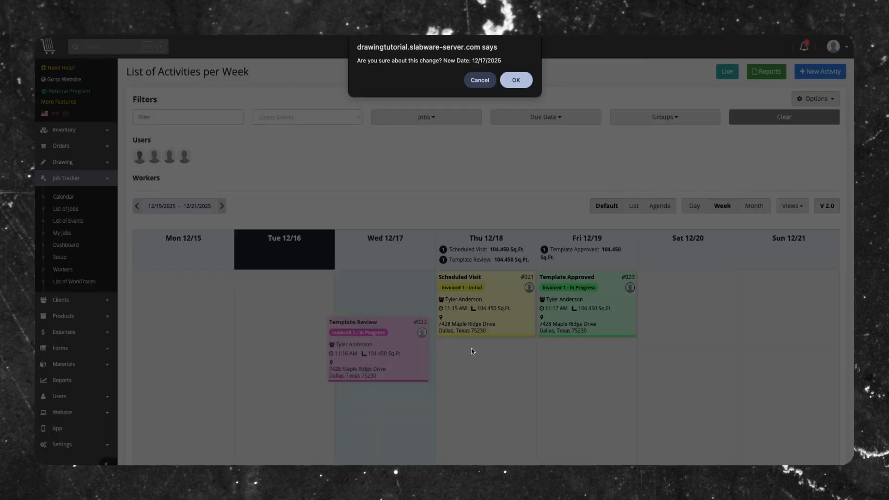
click(526, 82)
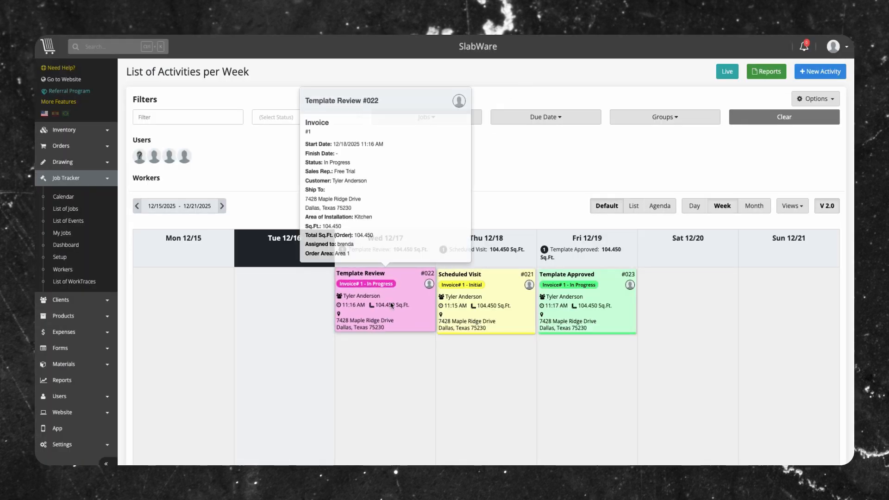
- Move the Template Review activity back to Thursday 12/18/2025 and confirm the date change
scroll(392, 306, down, 1)
drag(368, 261, 469, 342)
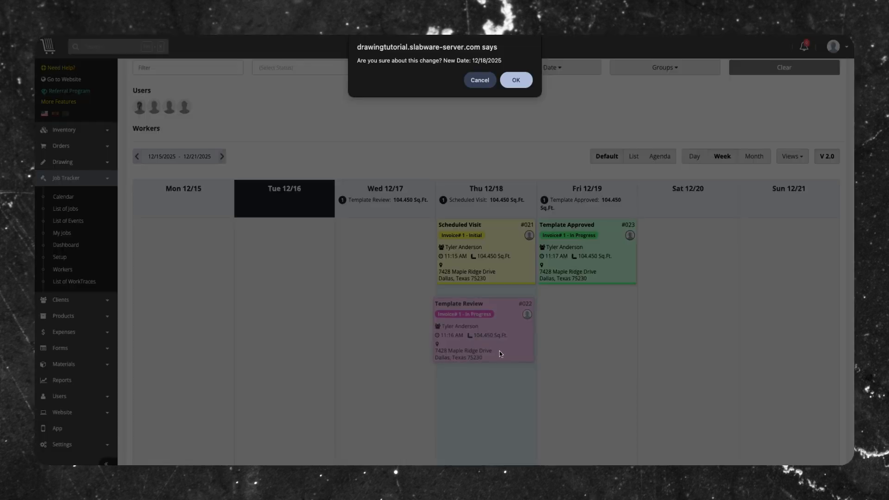
click(516, 80)
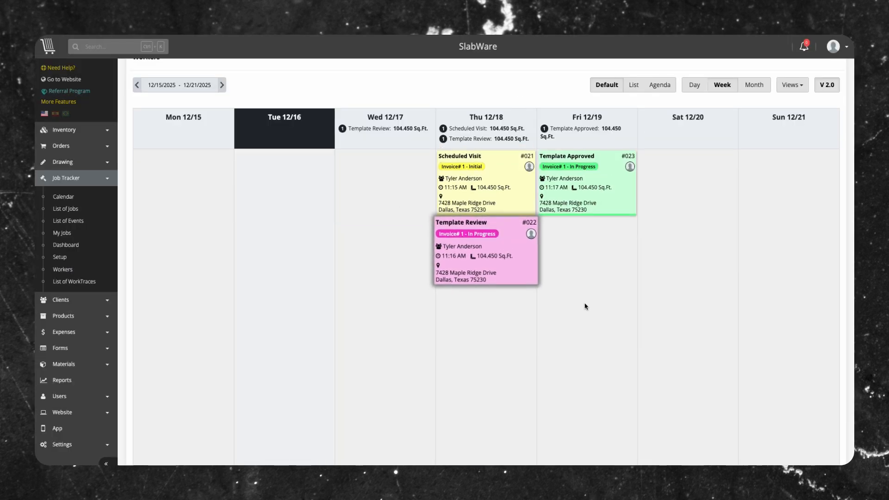